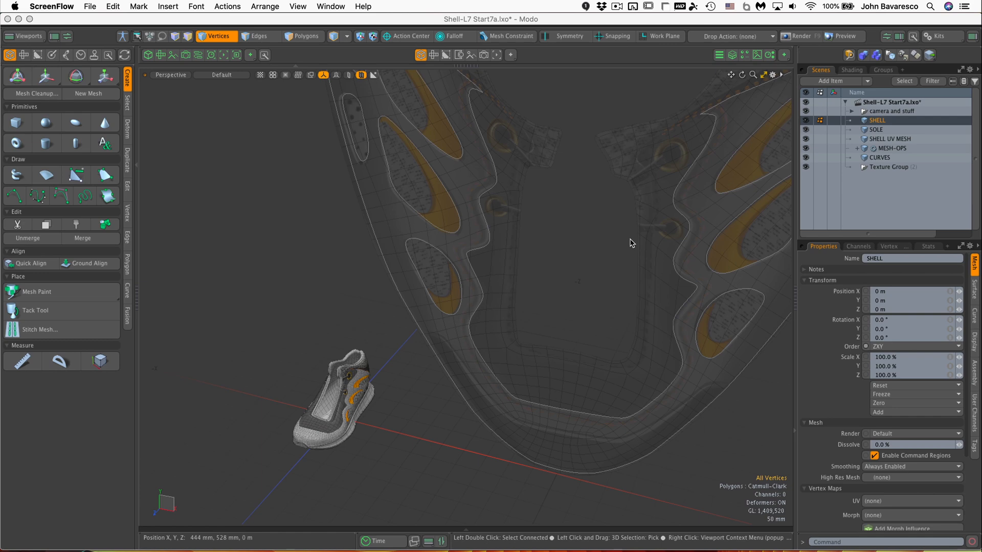
- Show the UV view, select the shoe's SHELL mesh item and display its Outer shell FRONT UV map
left_click_drag(616, 243, 570, 282, "ctrl+alt")
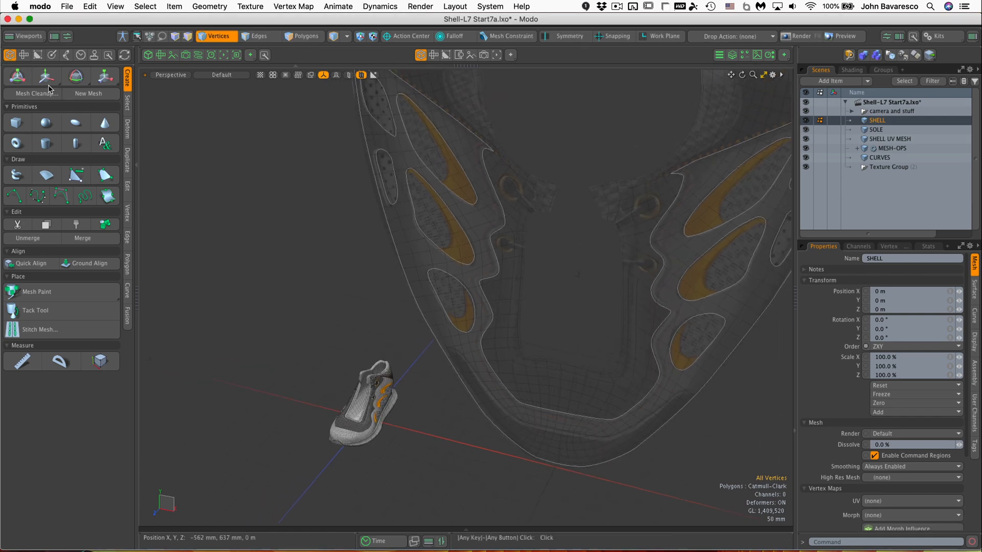
left_click(160, 54)
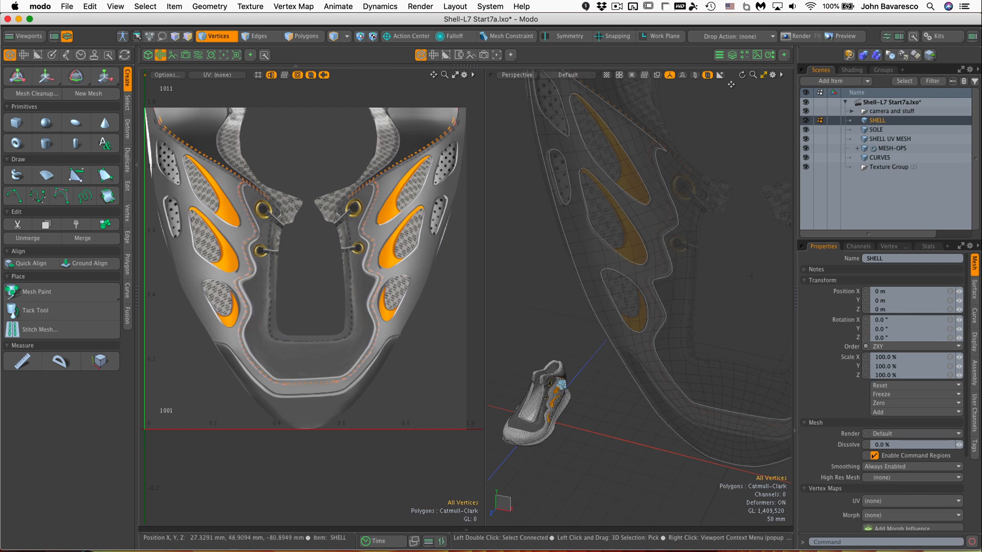
left_click(300, 37)
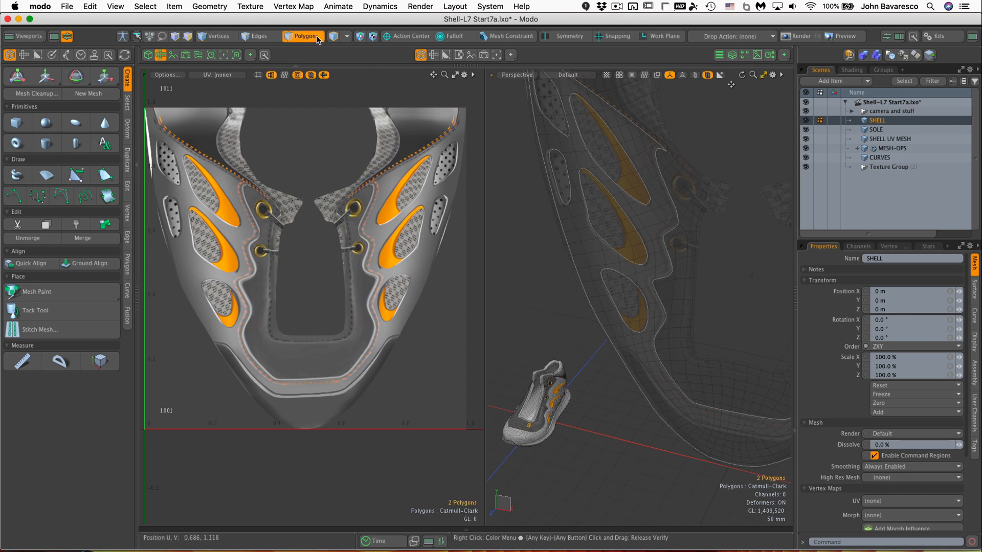
key("5")
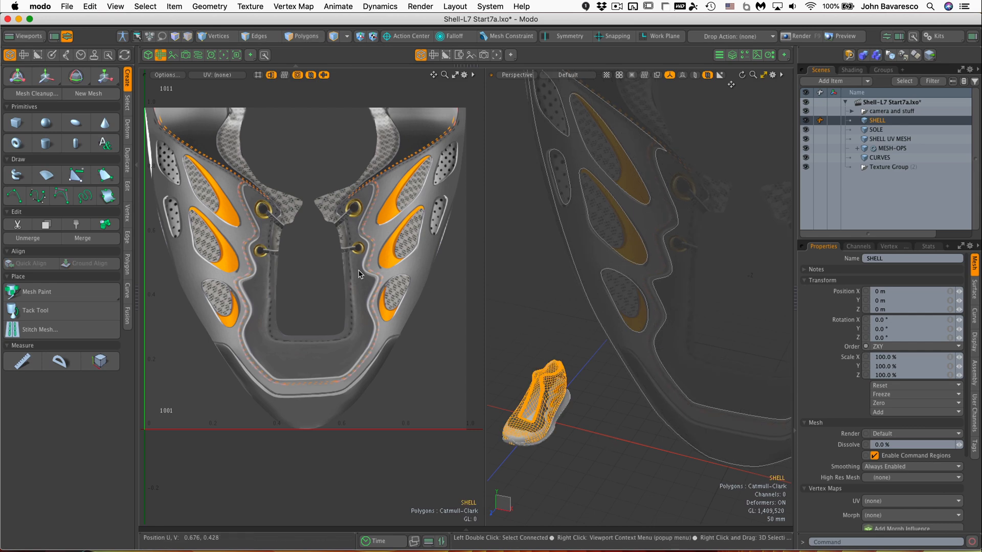
left_click(217, 75)
left_click(215, 105)
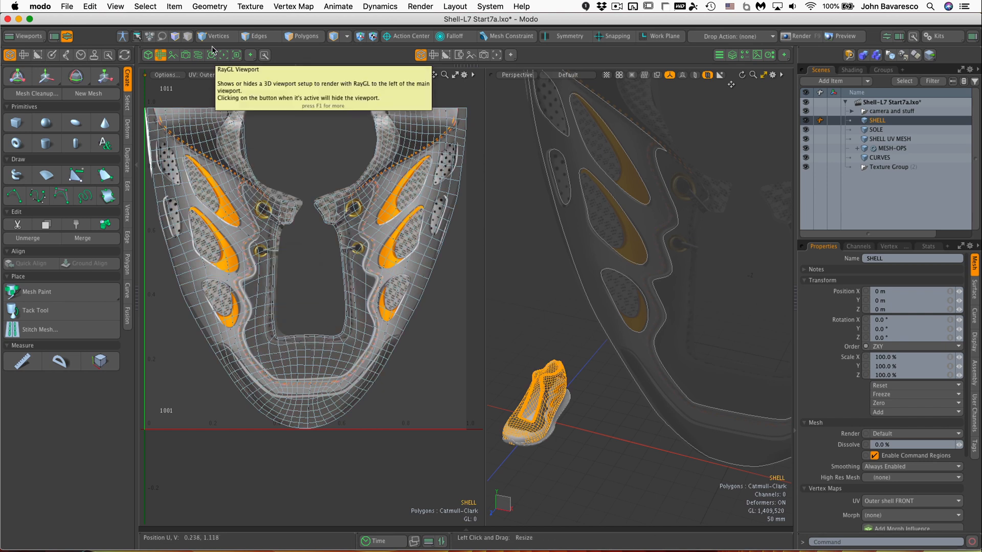
- Switch the UV view to the Outer Shell BACK map, inspect its layout and hide the UV view
left_click(225, 77)
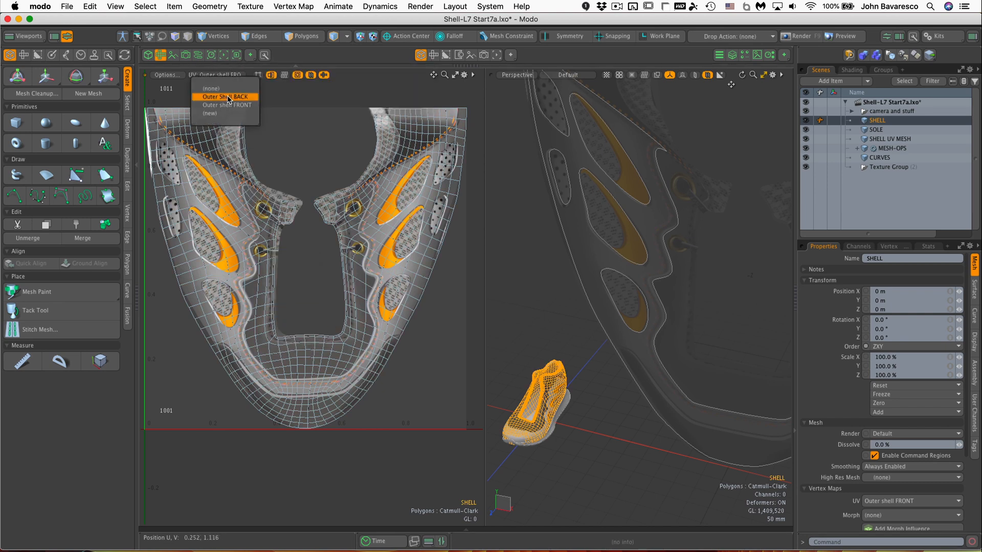
left_click(228, 97)
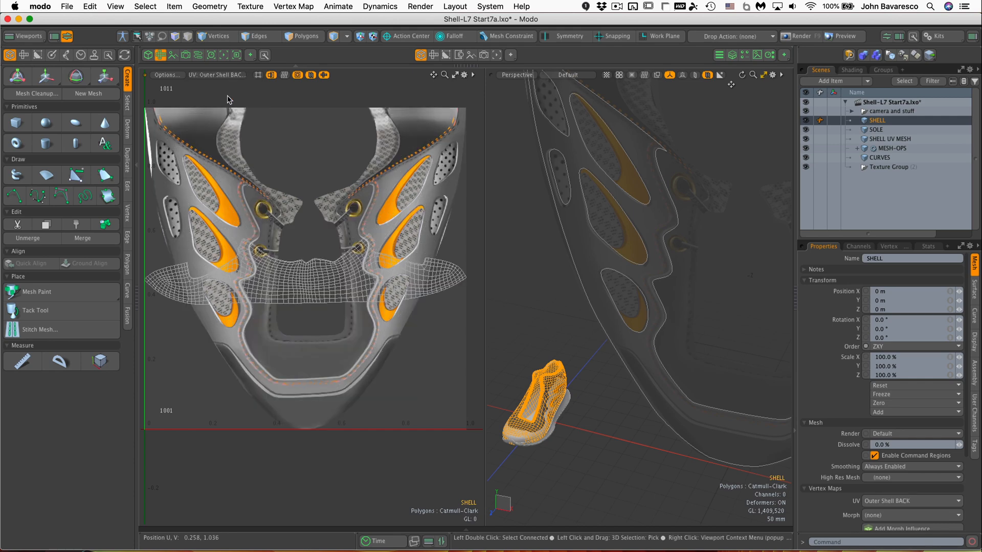
mouse_move(335, 266)
left_mouse_down("ctrl+alt")
mouse_move(360, 261)
mouse_move(335, 261)
left_mouse_up("ctrl+alt")
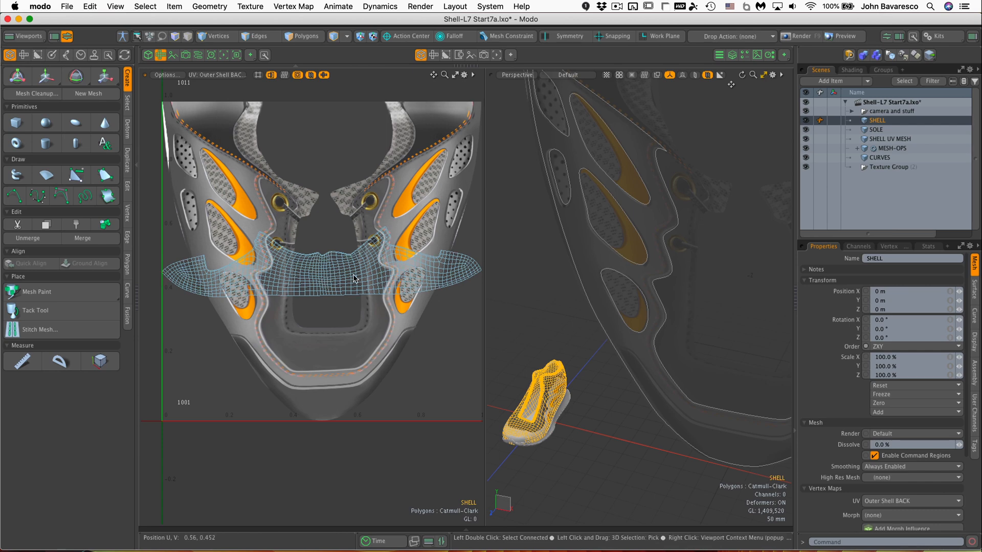
left_click_drag(354, 279, 347, 169, "ctrl+alt")
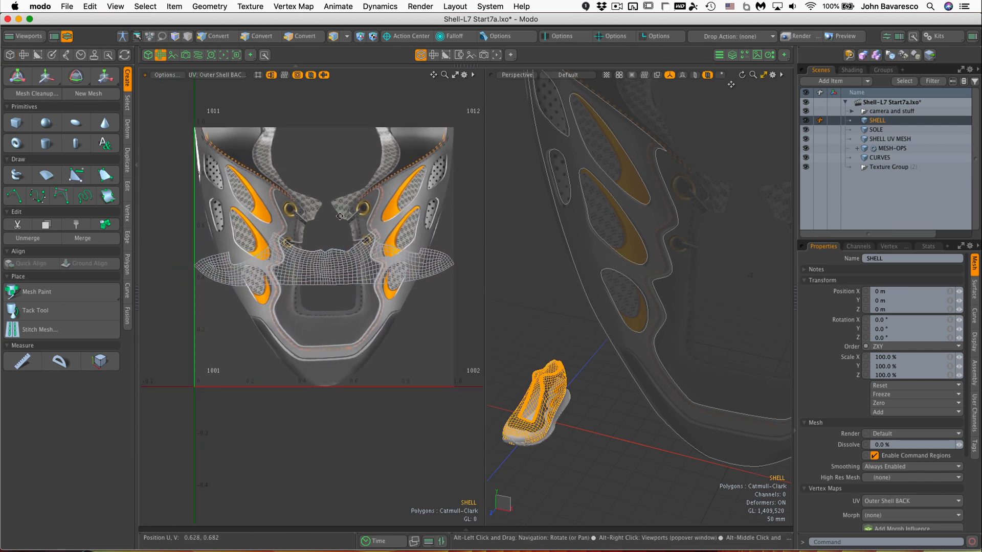
left_click(160, 55)
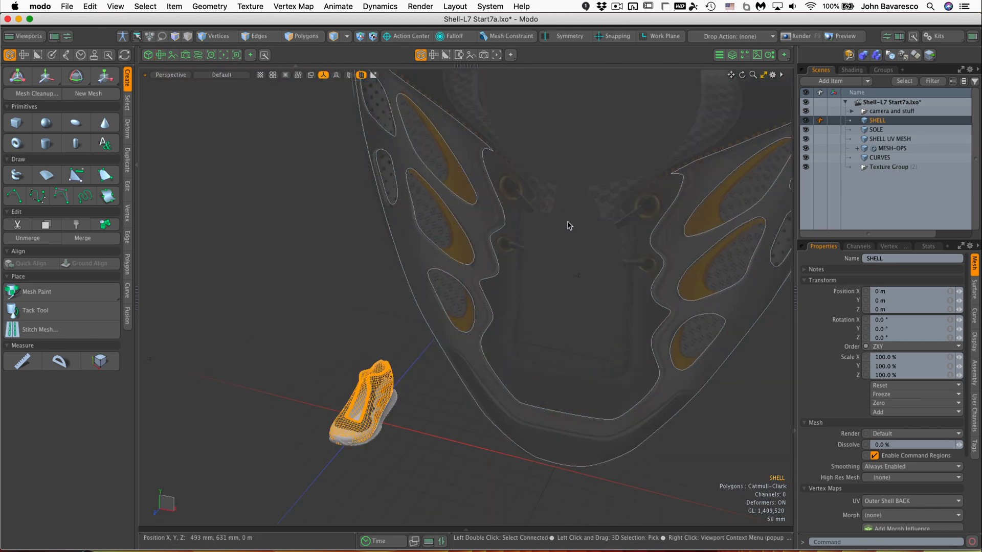
- Clear the item selection and hide the SOLE, SHELL UV MESH, MESH-OPS and CURVES items
left_click_drag(552, 230, 581, 213, "ctrl+alt")
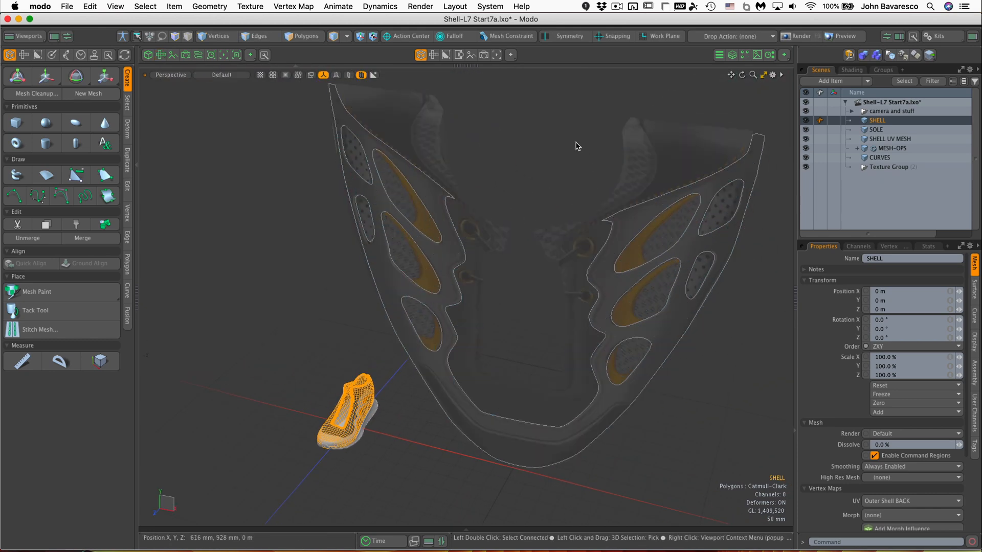
left_click(576, 146)
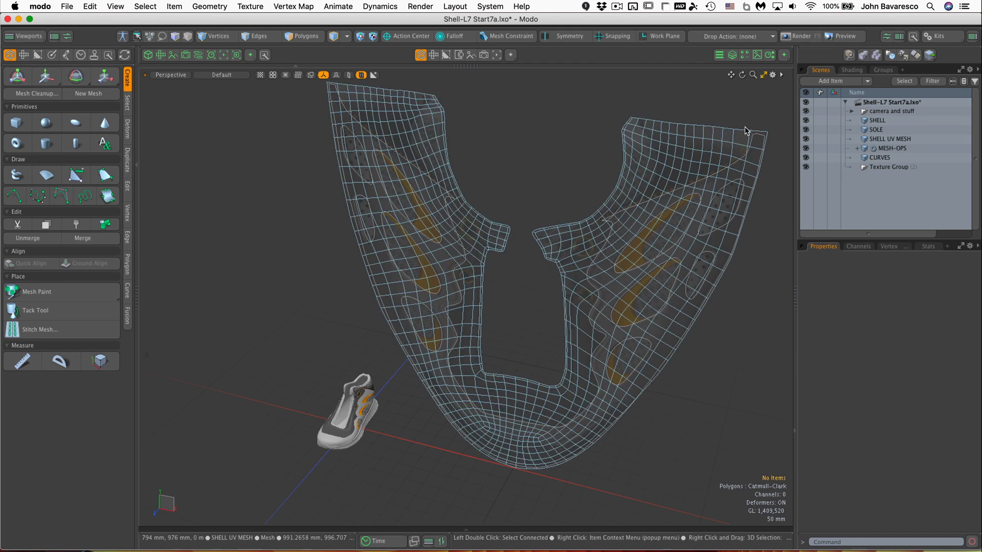
left_click(806, 130)
left_click(807, 139)
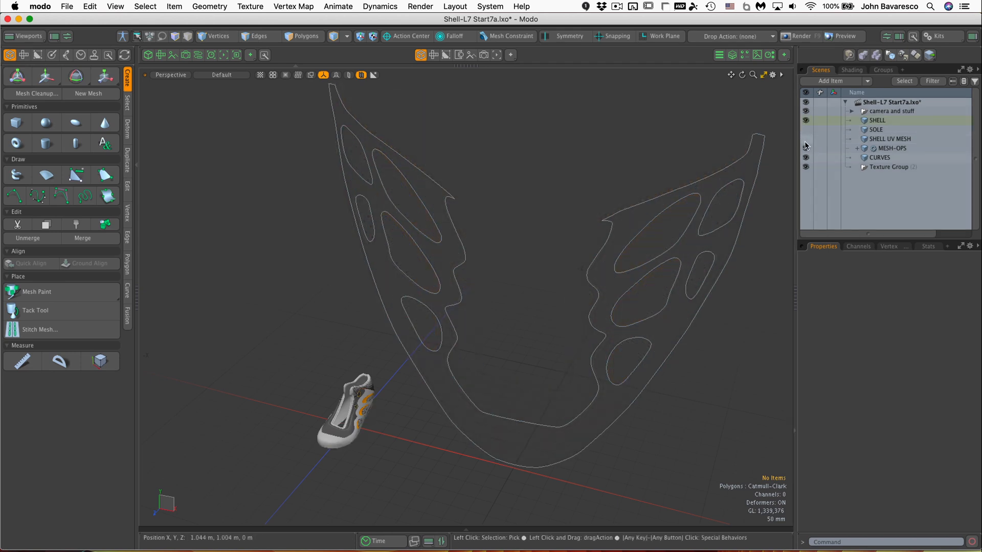
left_click(807, 148)
left_click(807, 157)
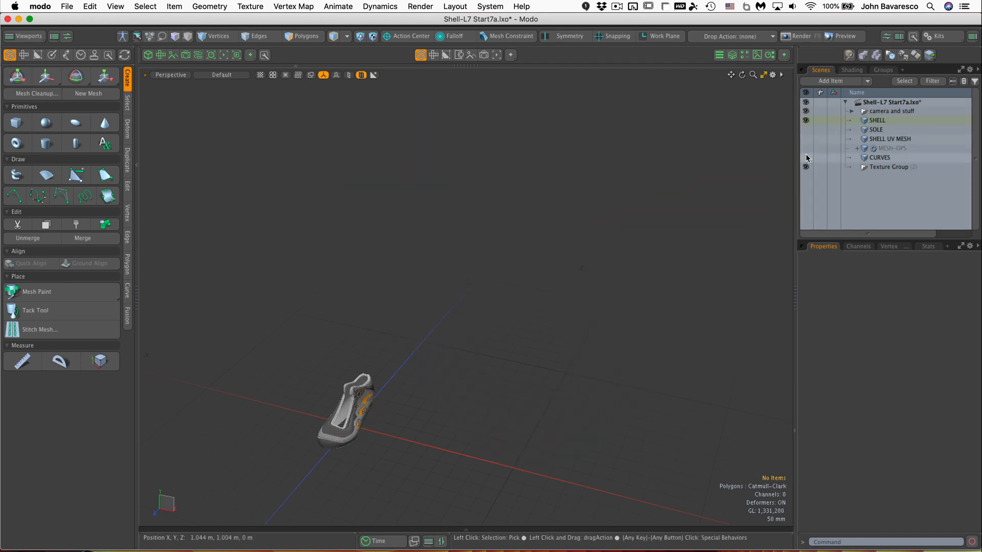
- Select the material covering the shoe's outer shell and convert the material selection to a polygon selection
left_click_drag(330, 388, 423, 304, "ctrl+alt")
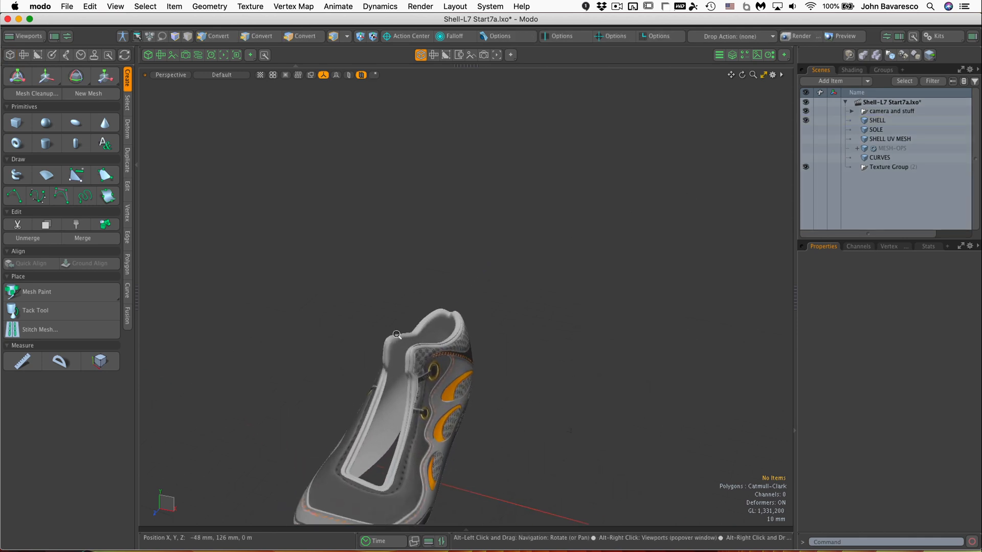
left_click_drag(389, 338, 526, 321, "ctrl+alt")
left_click(526, 317)
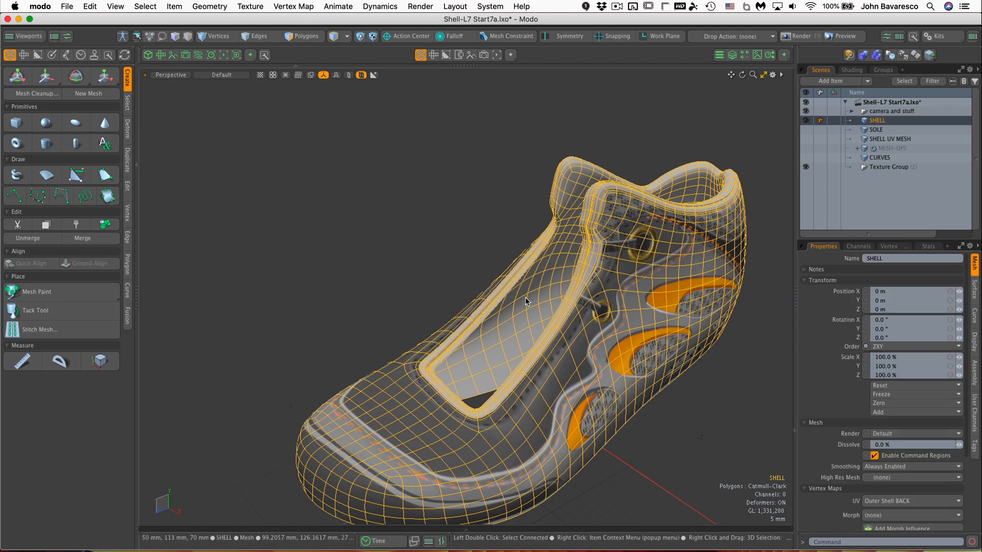
key("a")
scroll(525, 302, "up", 5)
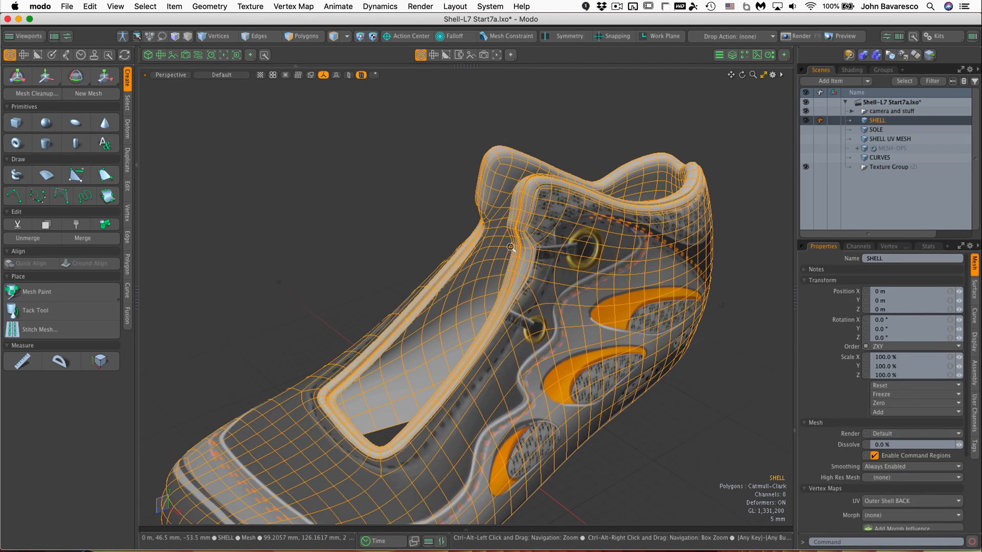
left_click(403, 176)
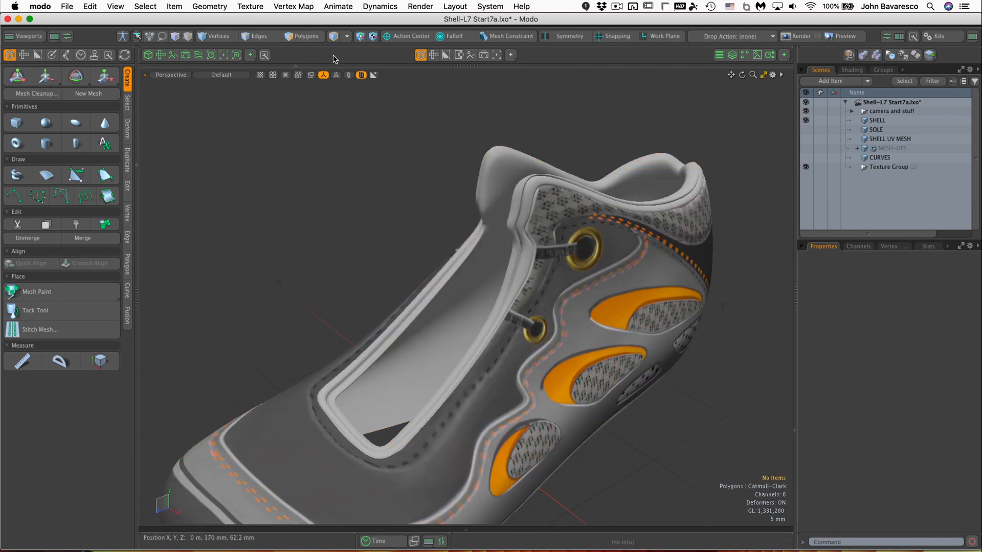
left_click(332, 37)
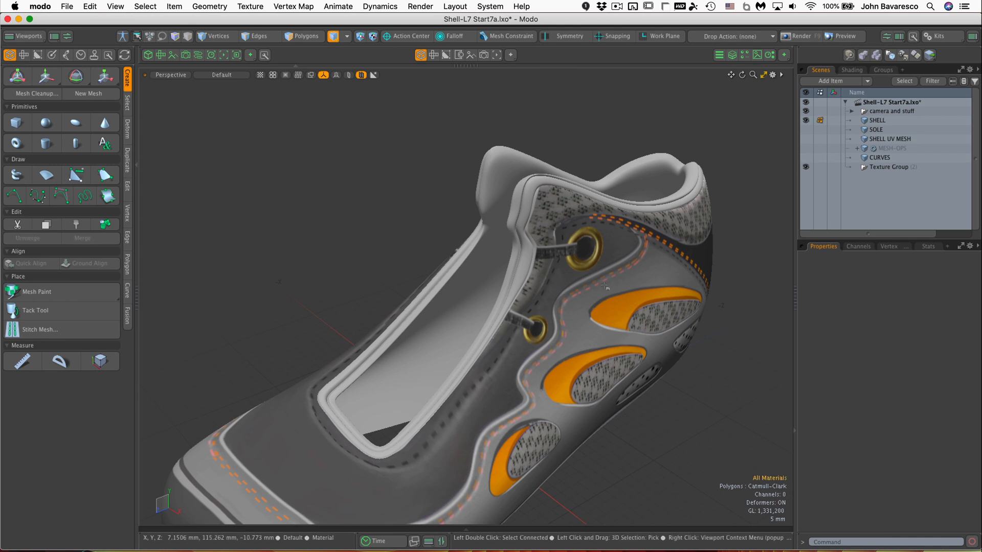
left_click(615, 293)
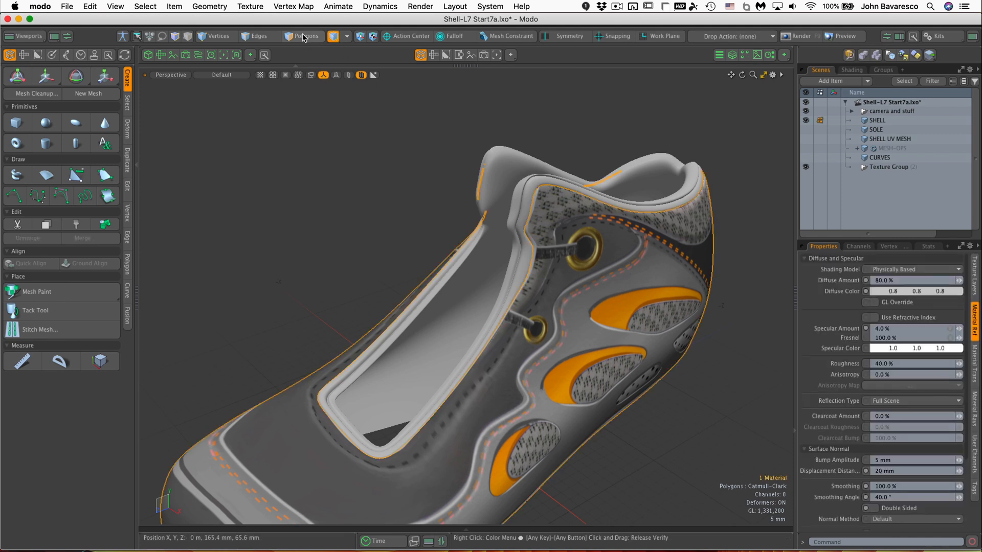
key("alt")
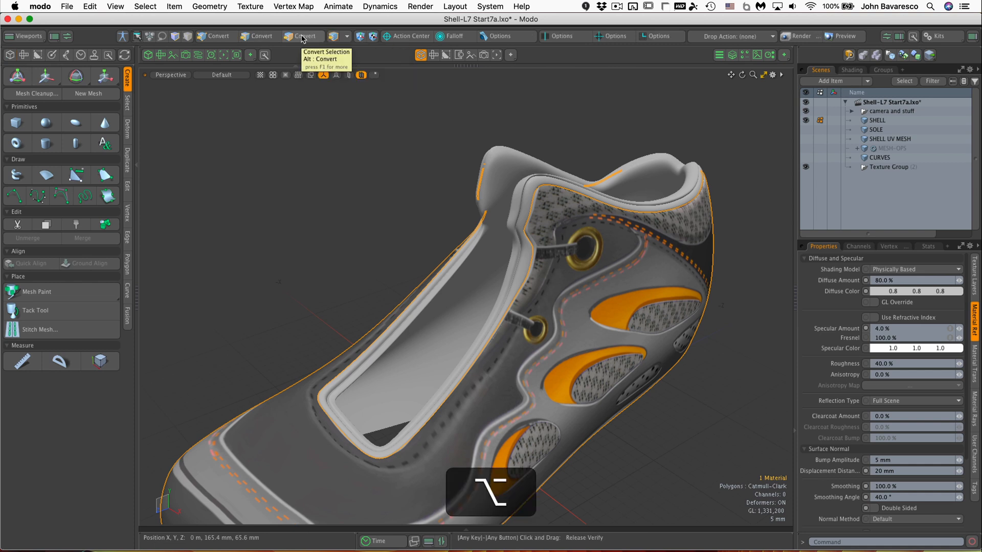
left_click(303, 39, "alt")
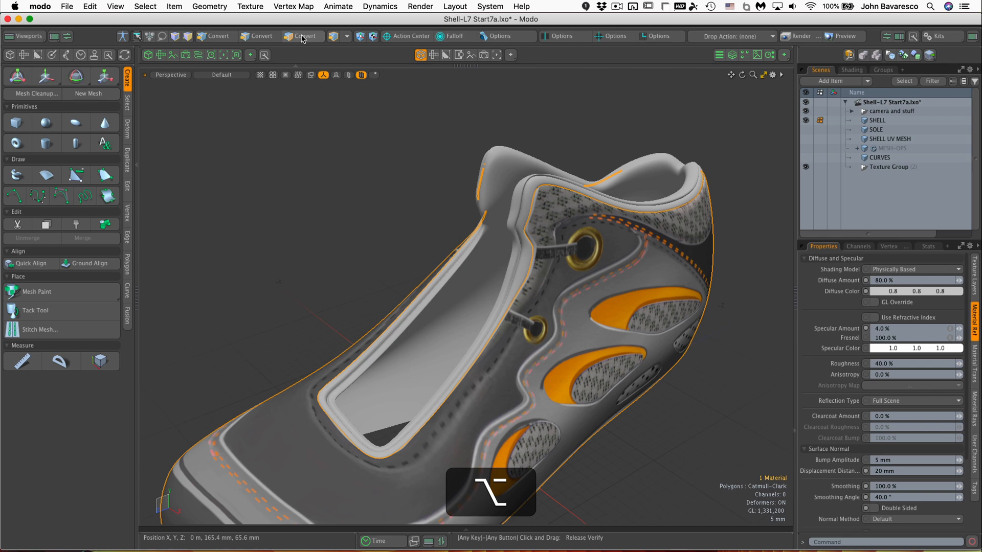
left_click(302, 38, "alt")
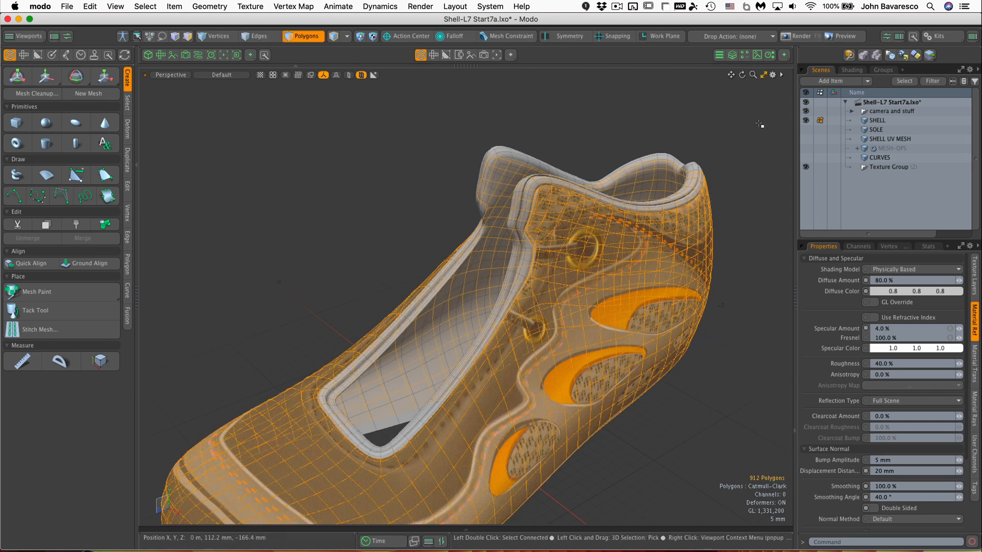
- Hide all unselected polygons to isolate the outer shell surface, and clear the polygon selection
key("shift+h")
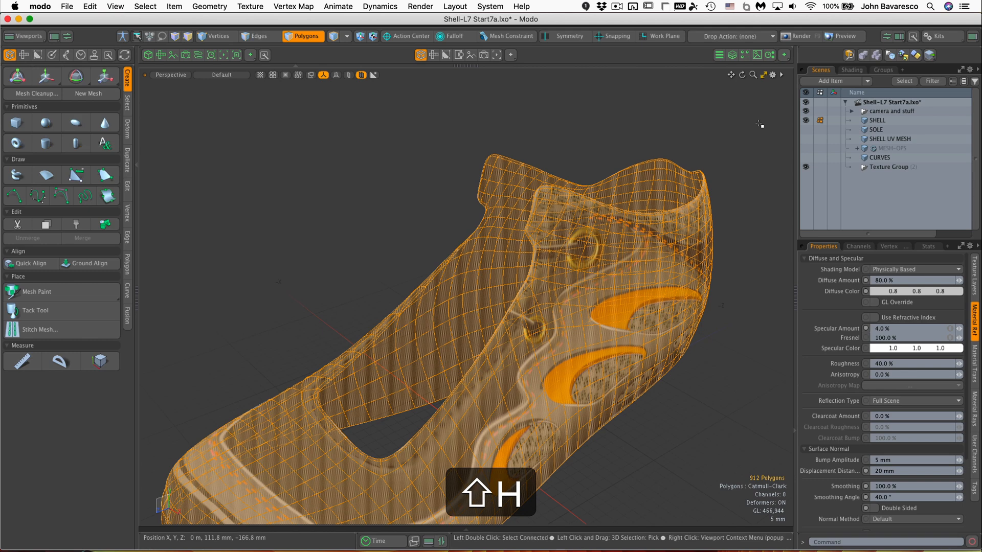
left_click(388, 169)
left_click_drag(443, 172, 426, 201, "alt")
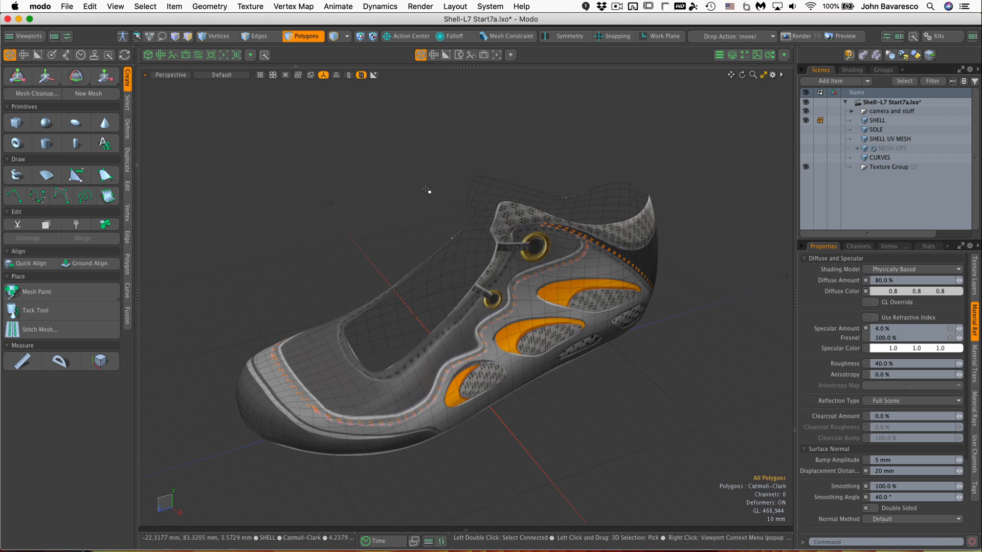
left_click_drag(410, 161, 439, 132, "alt")
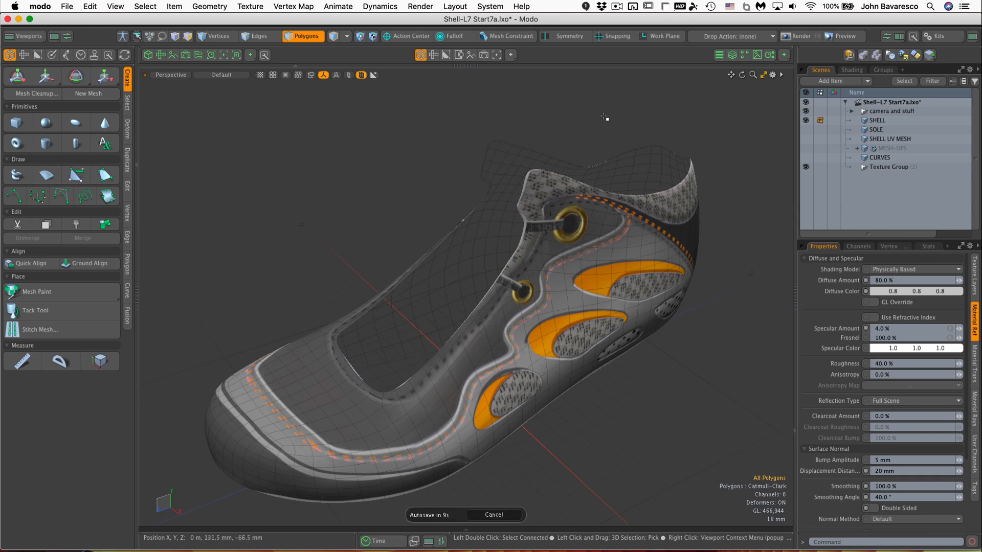
left_click_drag(572, 131, 522, 238, "ctrl+alt")
- Convert the Outer Shell BACK UV map to a mesh named SHELL BACK UV MESH, without splitting UV seams
key("1")
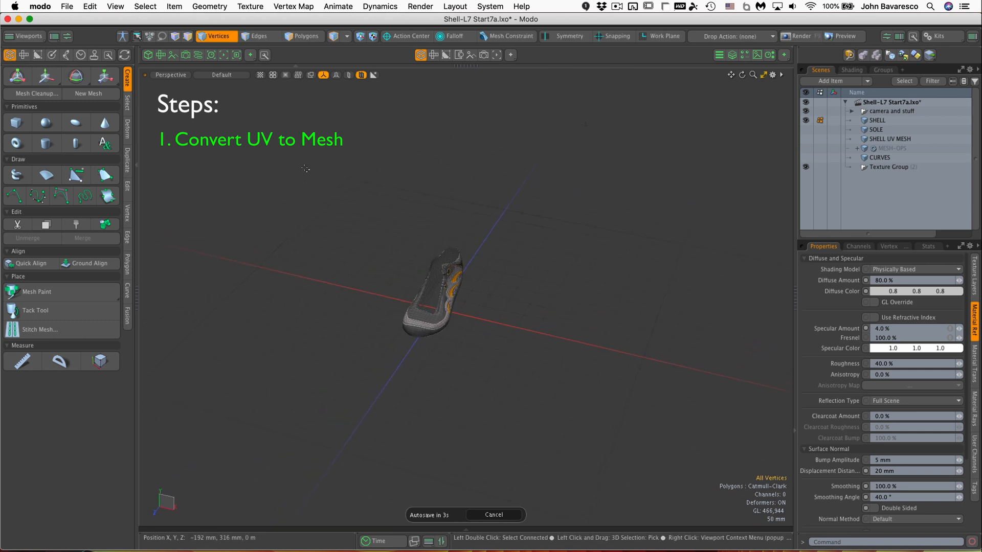
left_click(249, 6)
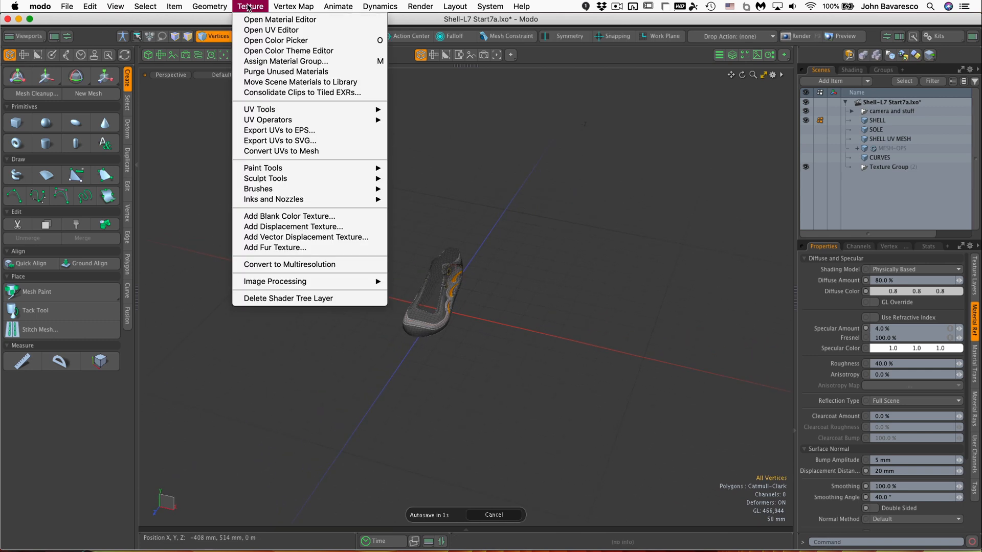
left_click(274, 151)
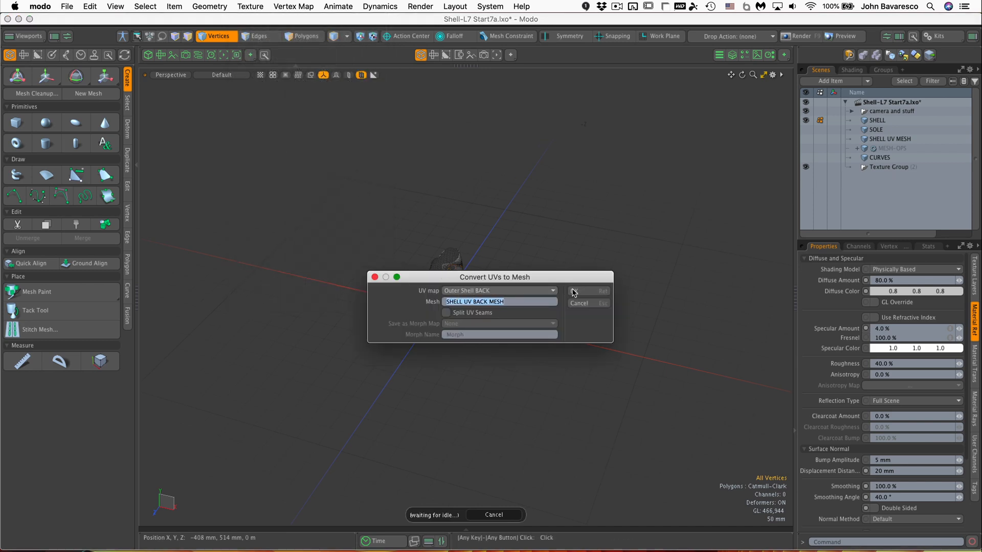
left_click(465, 302)
type("BACK")
left_click_drag(504, 299, 492, 301)
key("BackSpace")
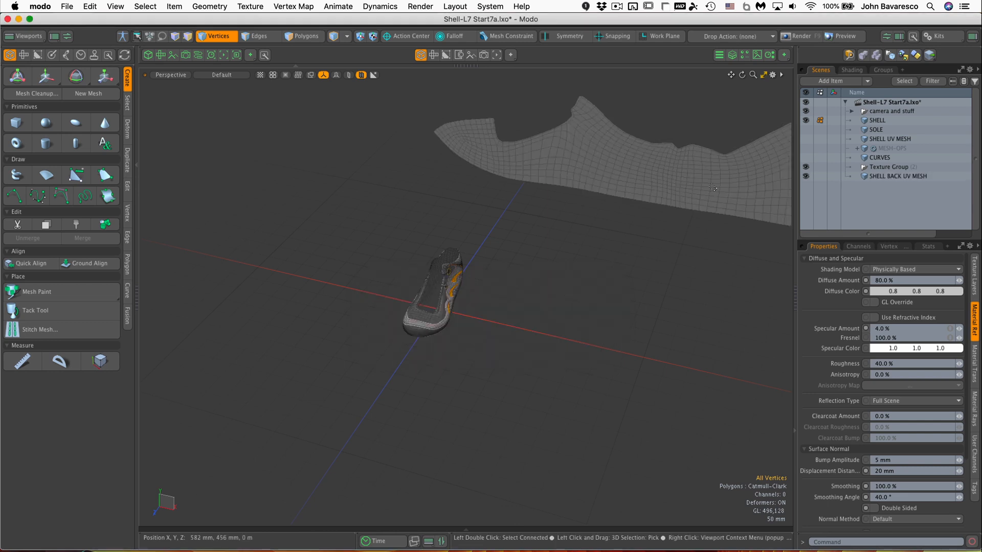
- Select all connected polygons of the shoe's outer shell and save them as a selection set named SHELL OUTER SET
left_click_drag(530, 217, 520, 252, "alt")
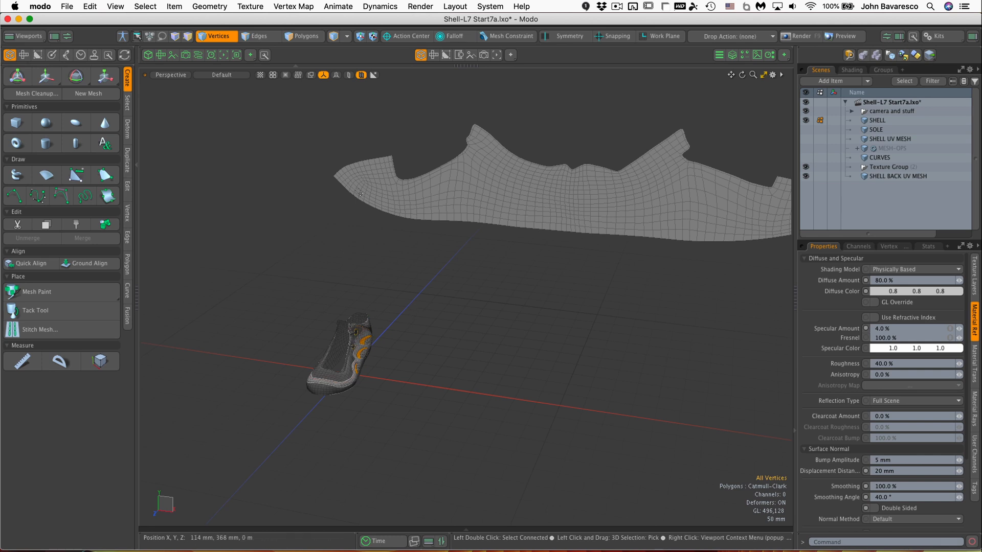
key("3")
double_click(361, 346)
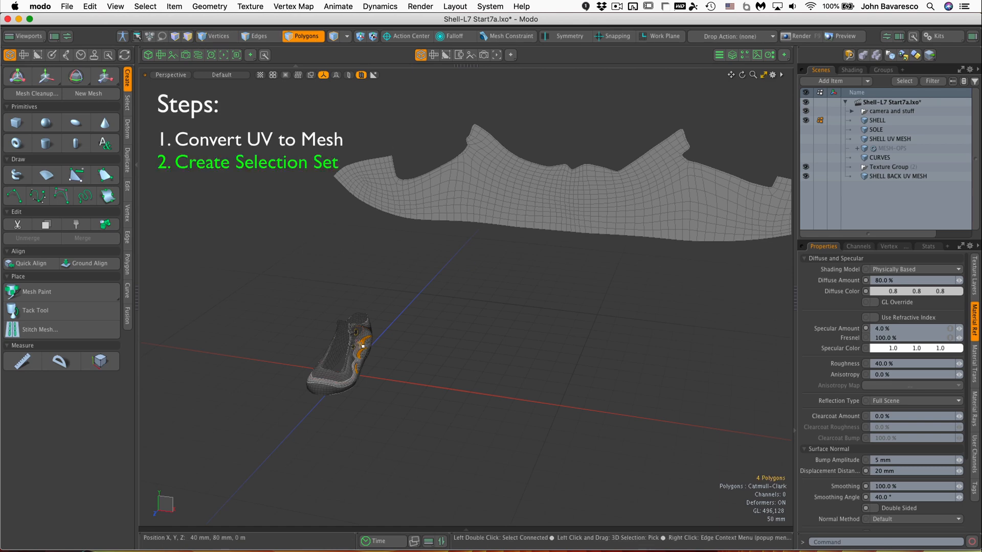
left_click_drag(380, 327, 522, 365, "ctrl+alt")
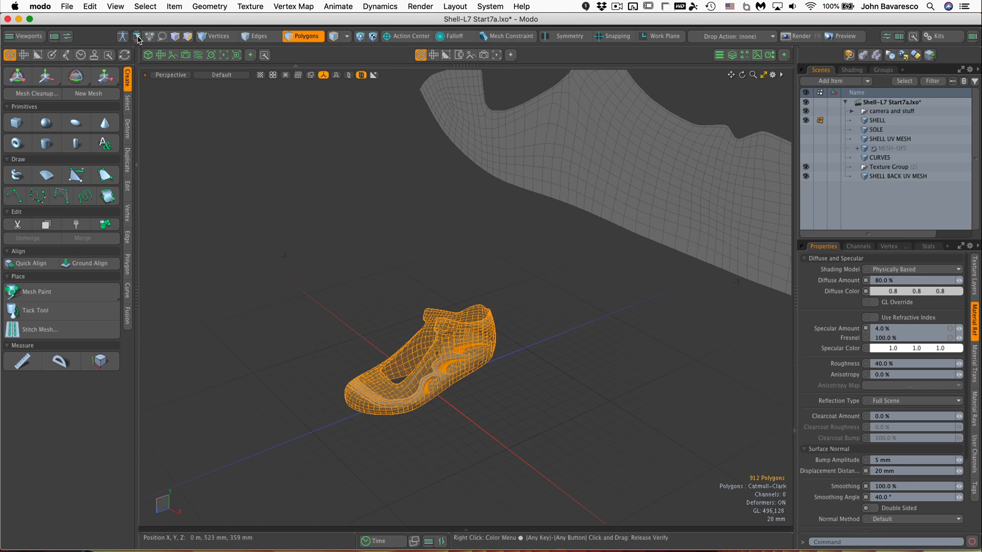
left_click(137, 37)
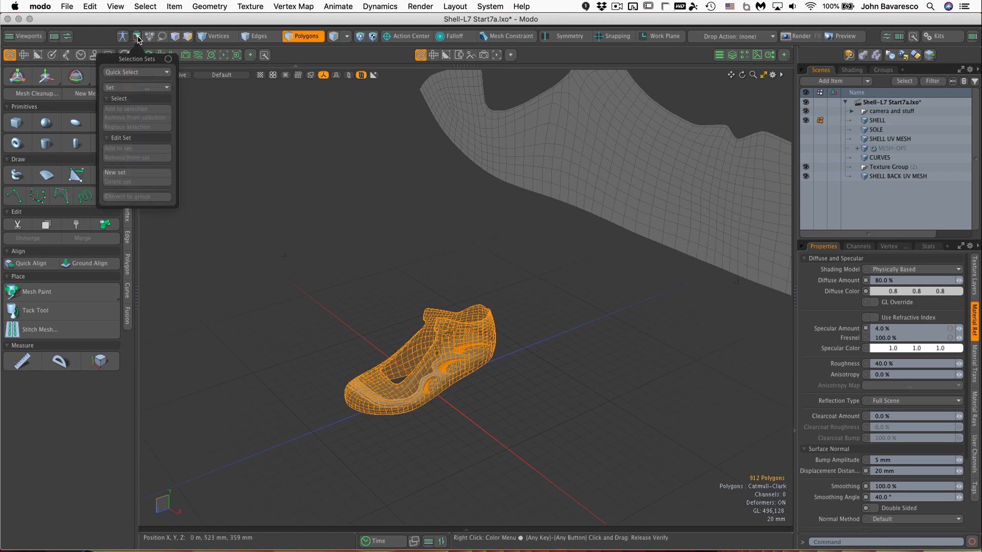
left_click(142, 173)
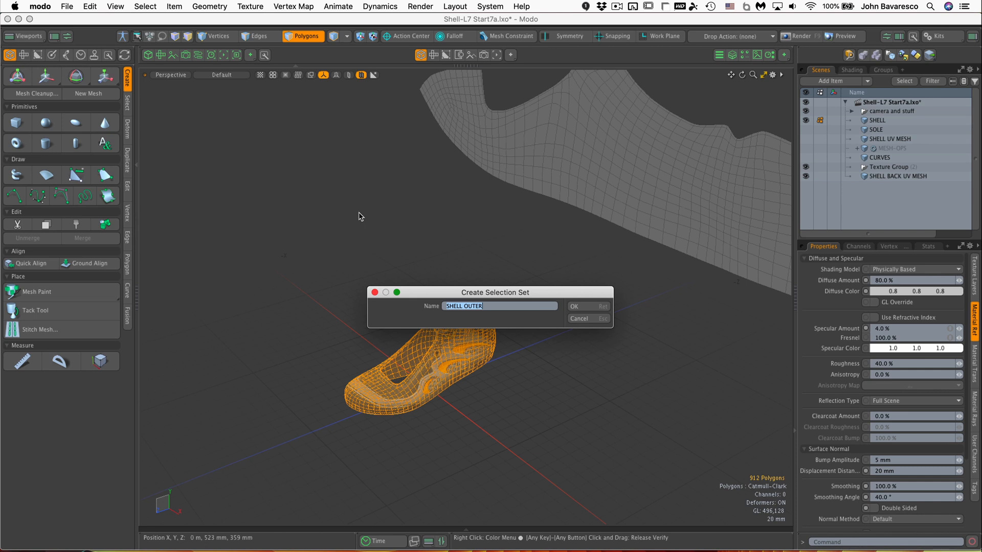
left_click(492, 303)
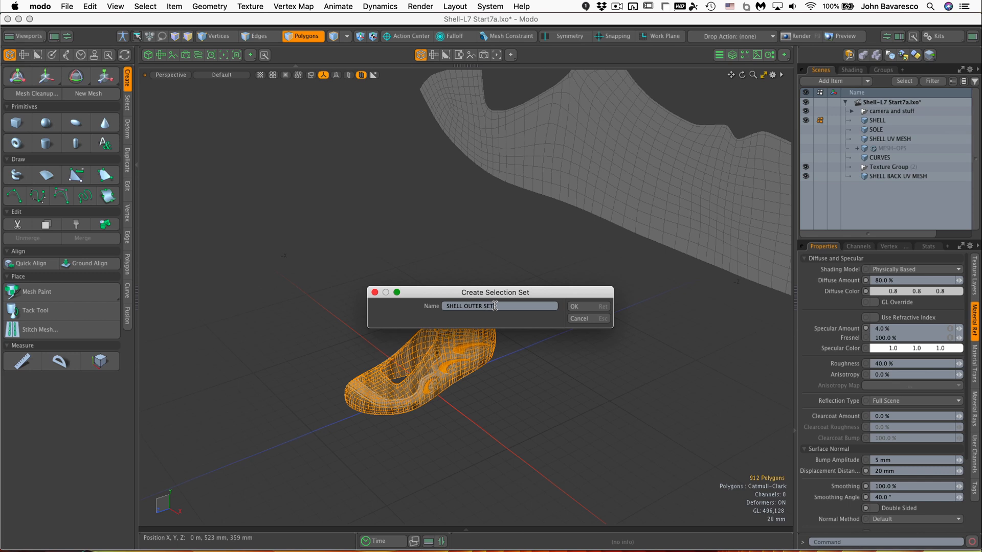
left_click(584, 309)
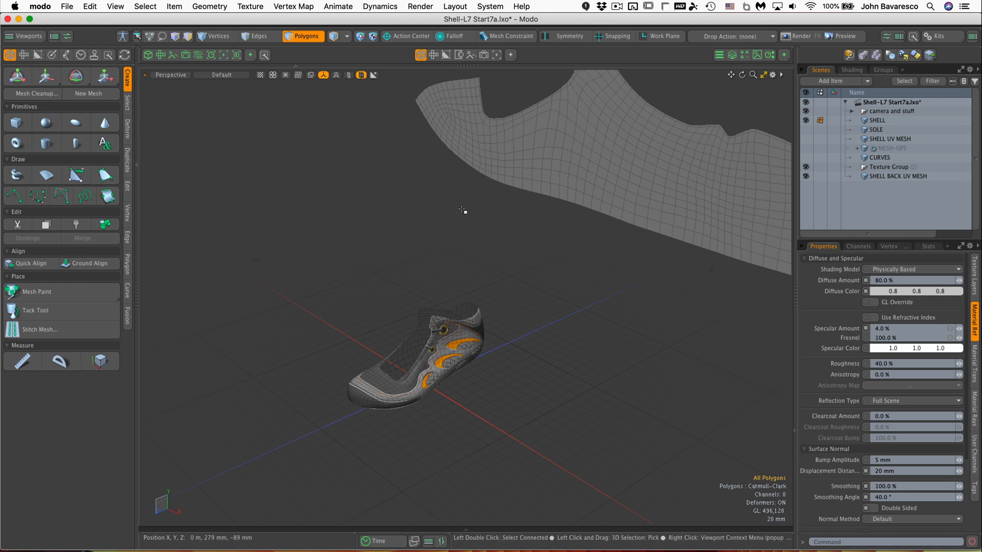
- Add a group to the shader tree, place it directly below the Base Shader and above Shell material, and name it Bake grp
left_click(852, 69)
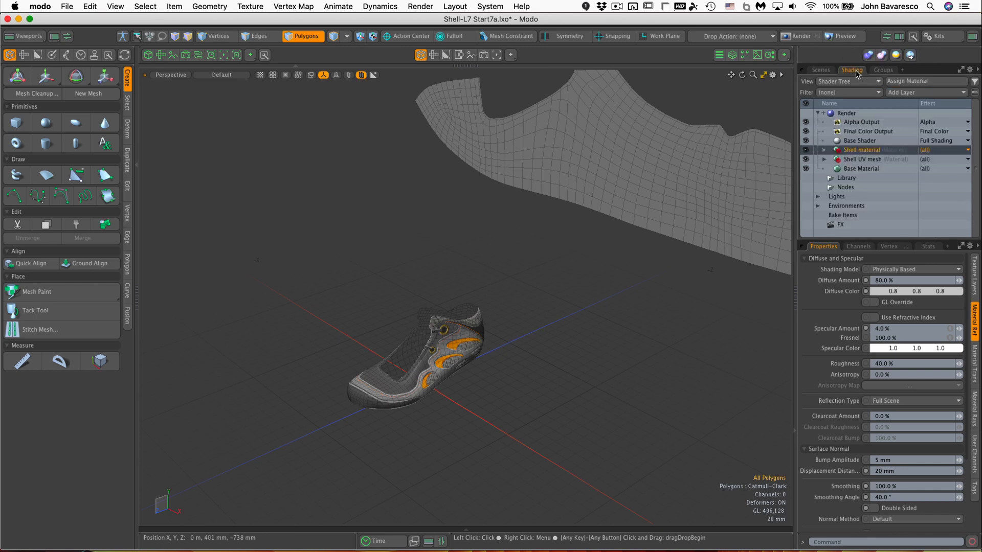
left_click(824, 150)
left_click(825, 151)
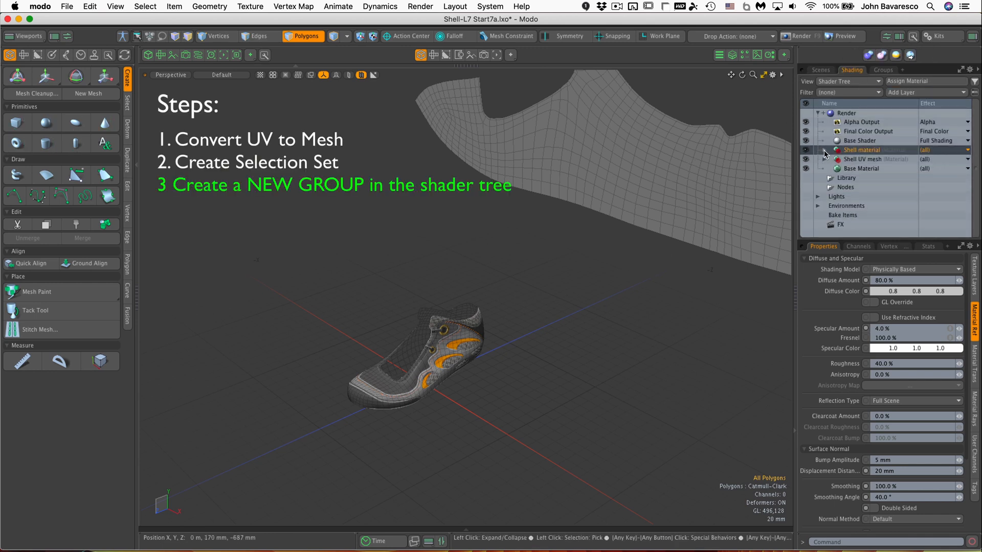
left_click(898, 94)
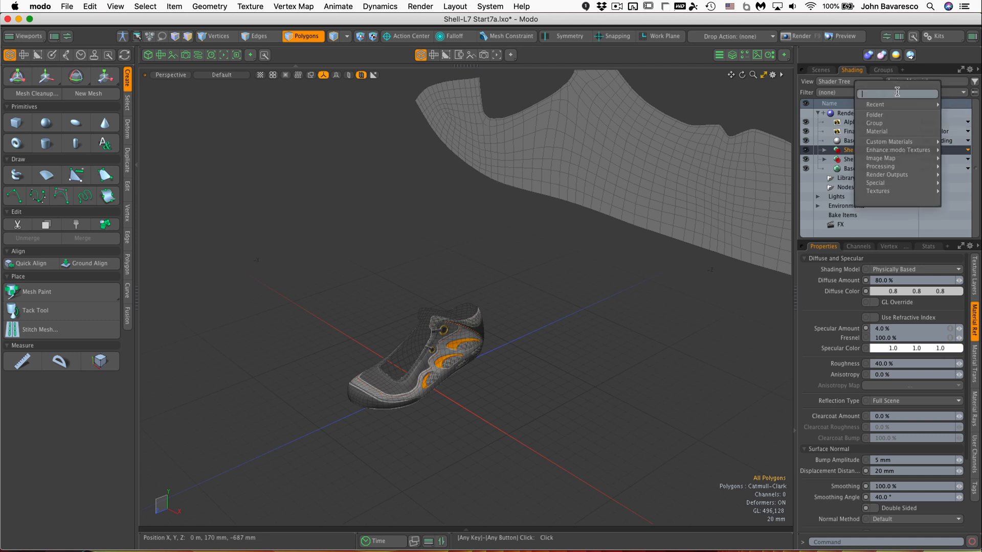
left_click(894, 121)
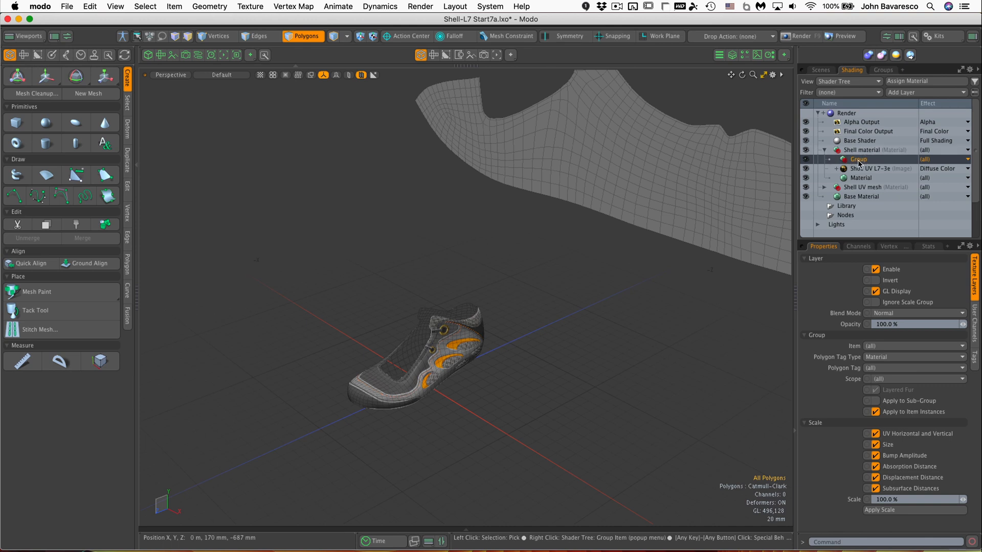
left_click_drag(859, 163, 864, 148)
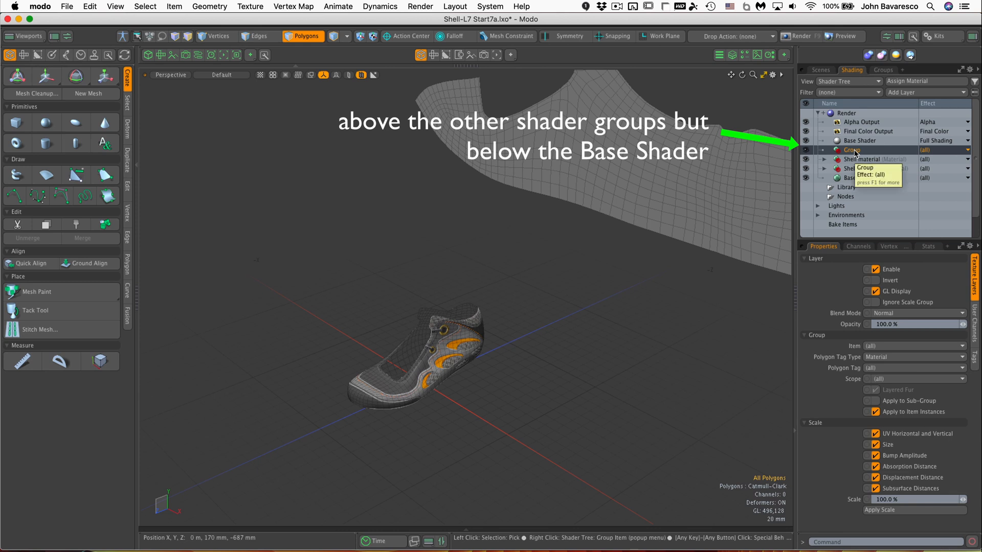
double_click(852, 150)
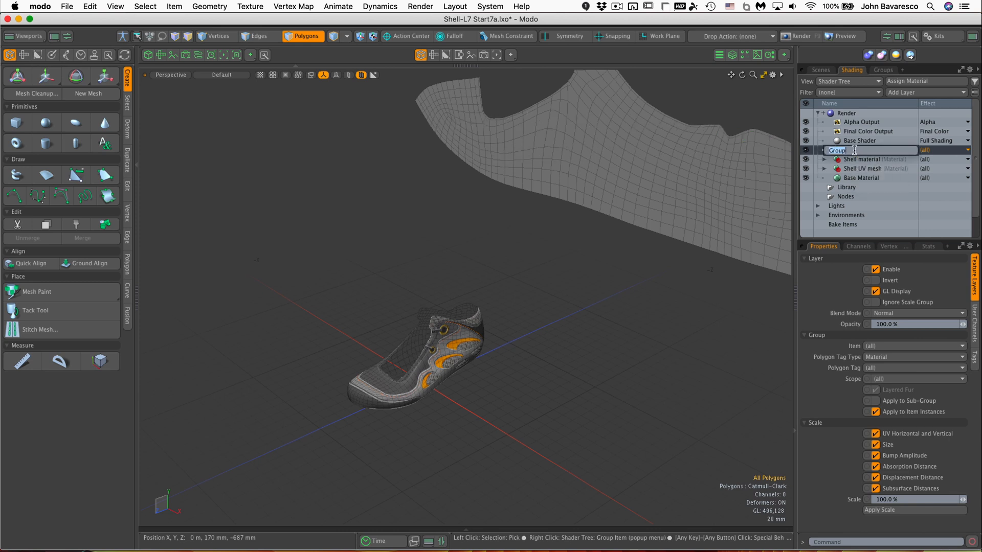
type("BAke grp")
key("Return")
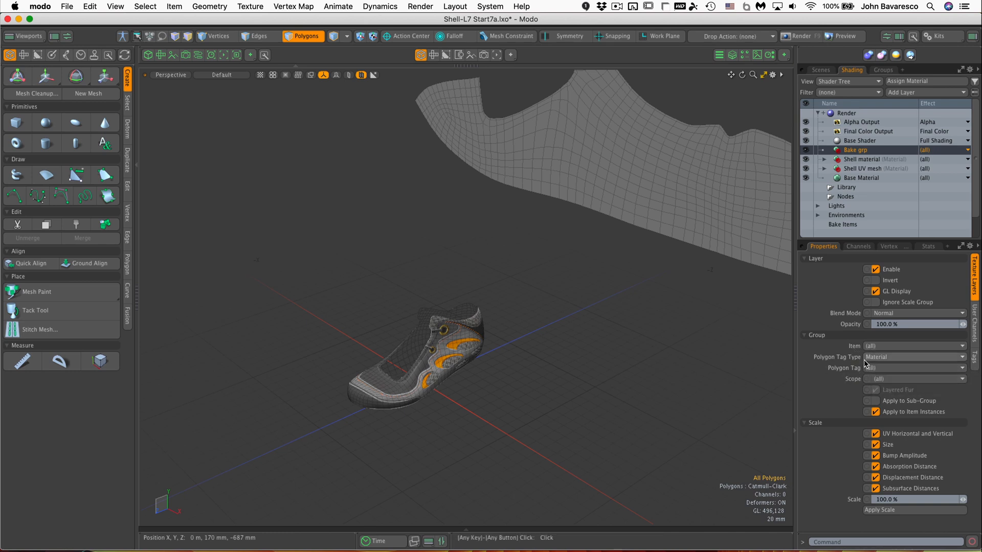
- Set the Bake grp's polygon tag type to Selection Set and its polygon tag to SHELL OUTER SET
left_click(886, 360)
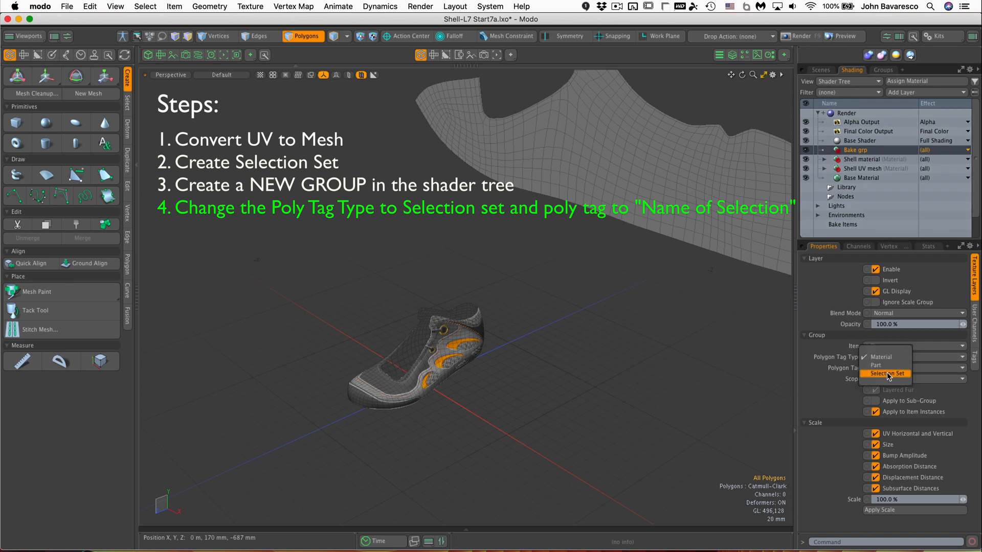
left_click(888, 374)
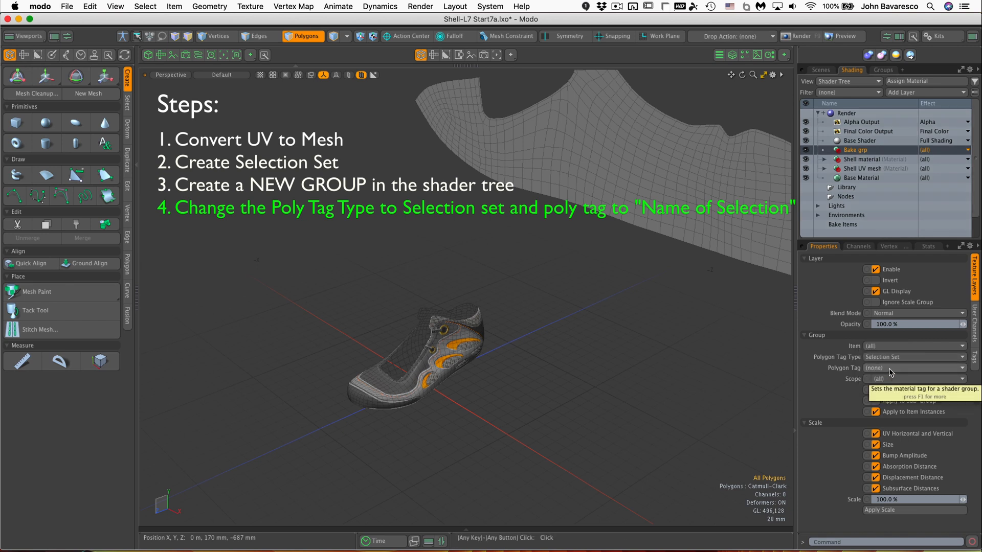
left_click(890, 368)
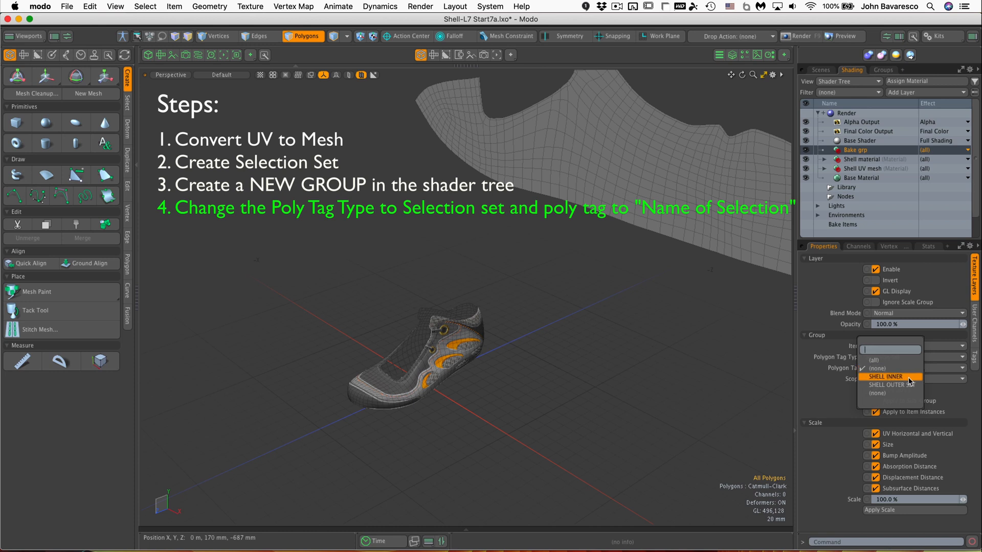
left_click(900, 385)
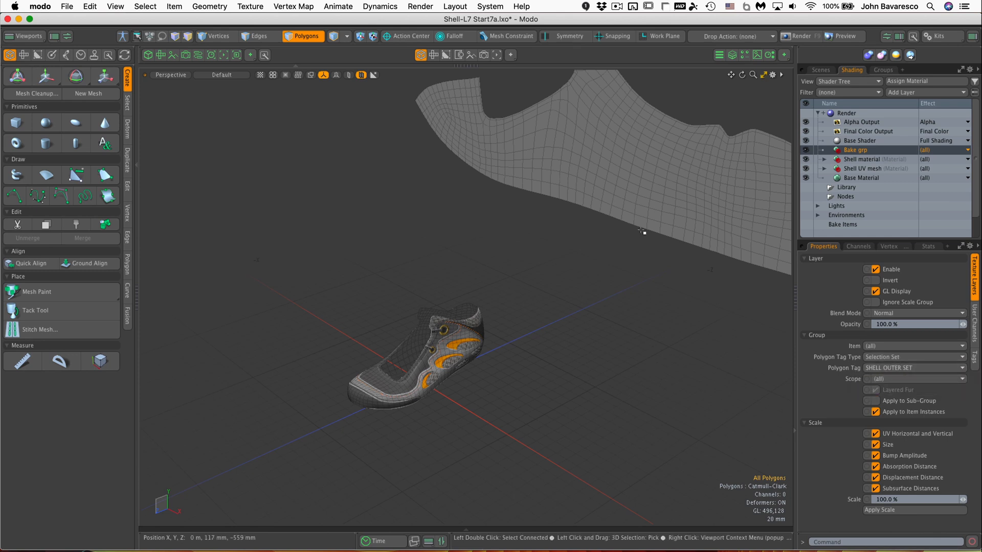
- Move the Shoe UV L7-3e image from the Shell material group into Bake grp and expand Bake grp
left_click(824, 160)
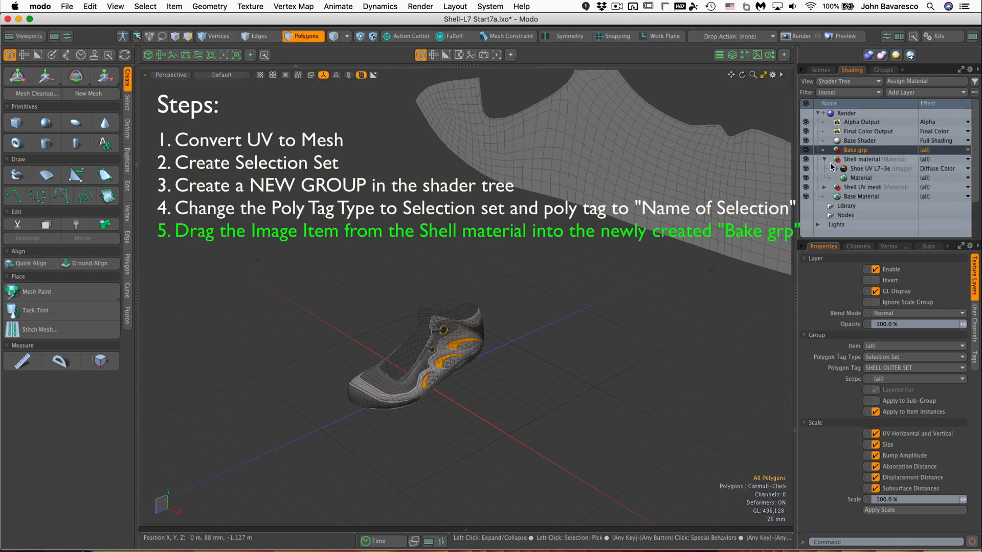
left_click(859, 169)
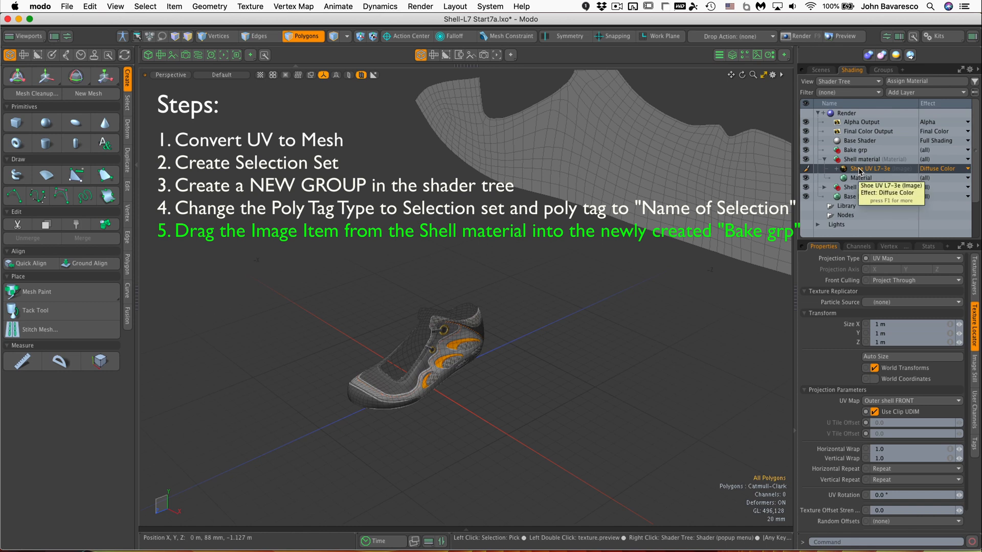
left_click_drag(860, 169, 861, 153)
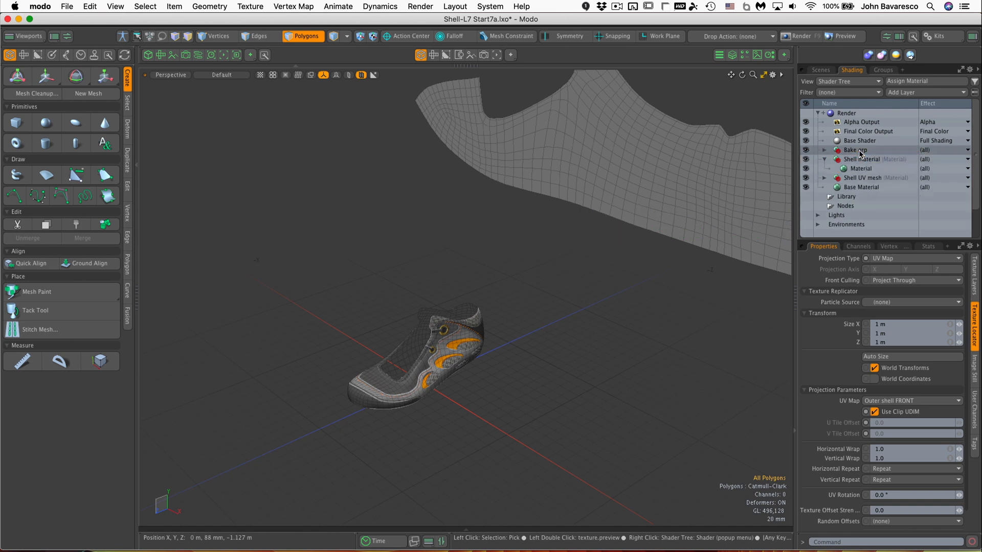
left_click(824, 150)
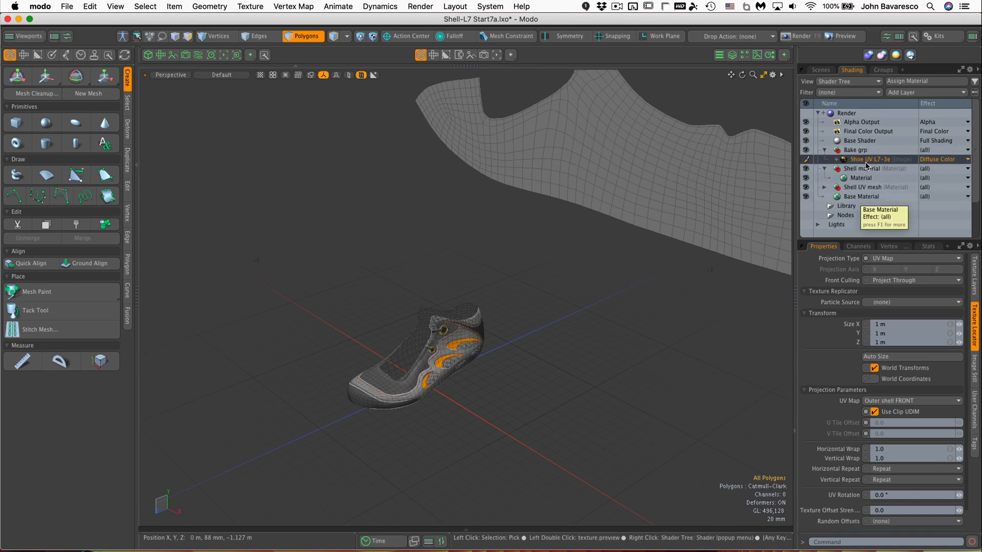
- Add a new blank 4096 x 4096 RGBA image to Bake grp, saved as a Targa file named New Bake back image
left_click(919, 93)
mouse_move(903, 159)
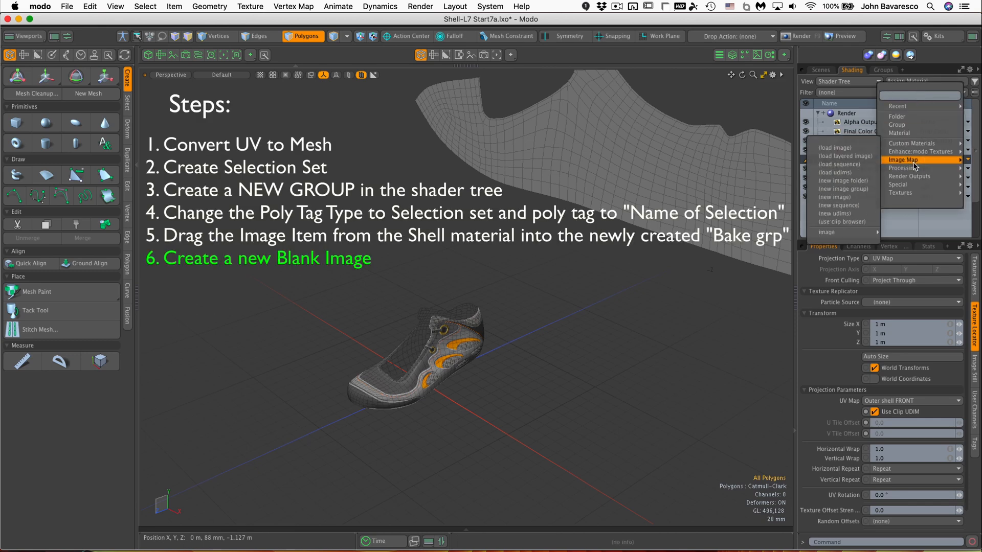
left_click(837, 198)
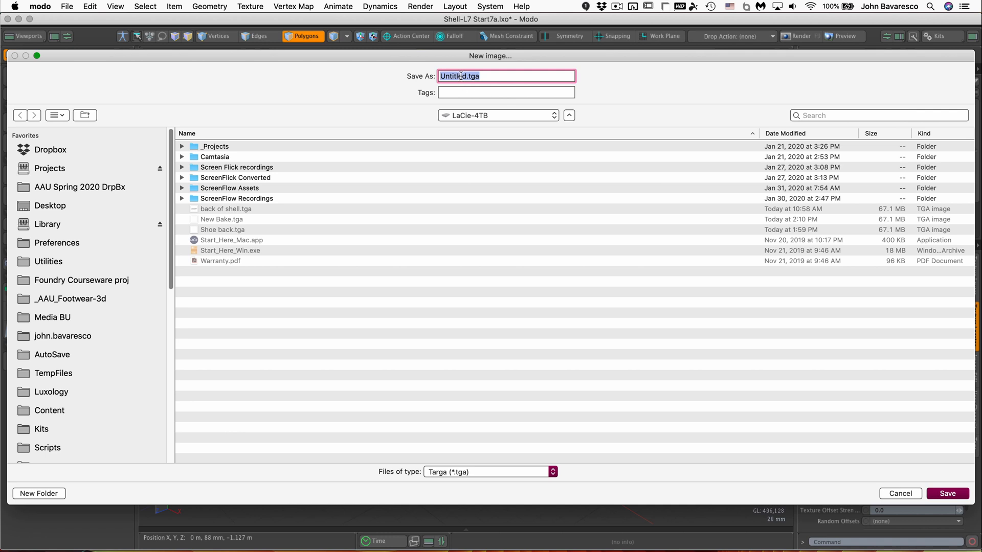
left_click(467, 76)
double_click(458, 76)
type("New Bake")
type(" back imag")
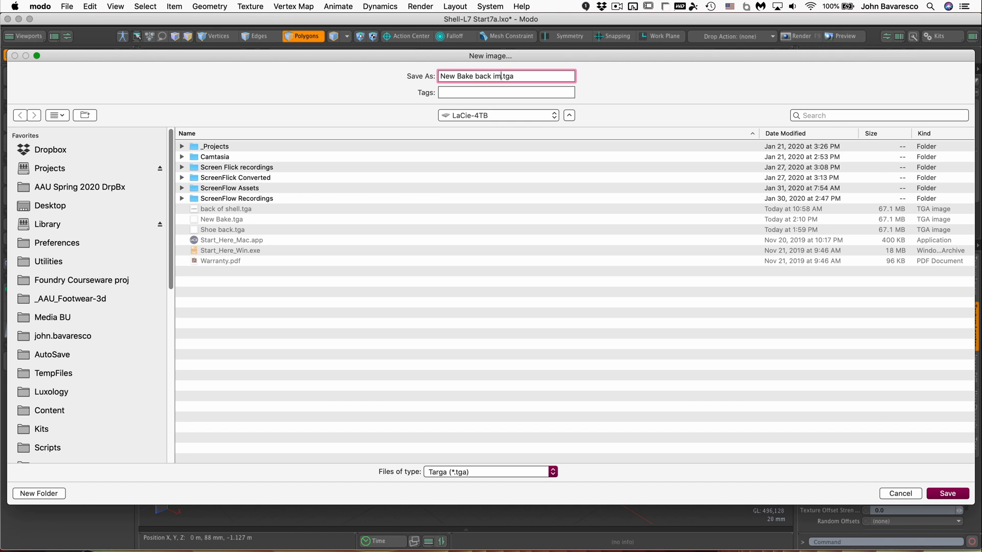
type("e")
key("Return")
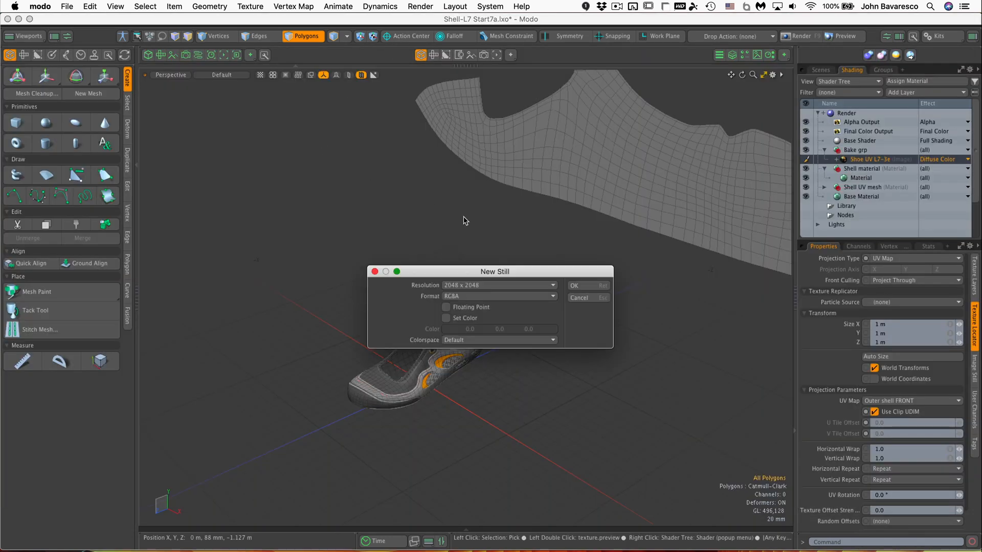
left_click(514, 285)
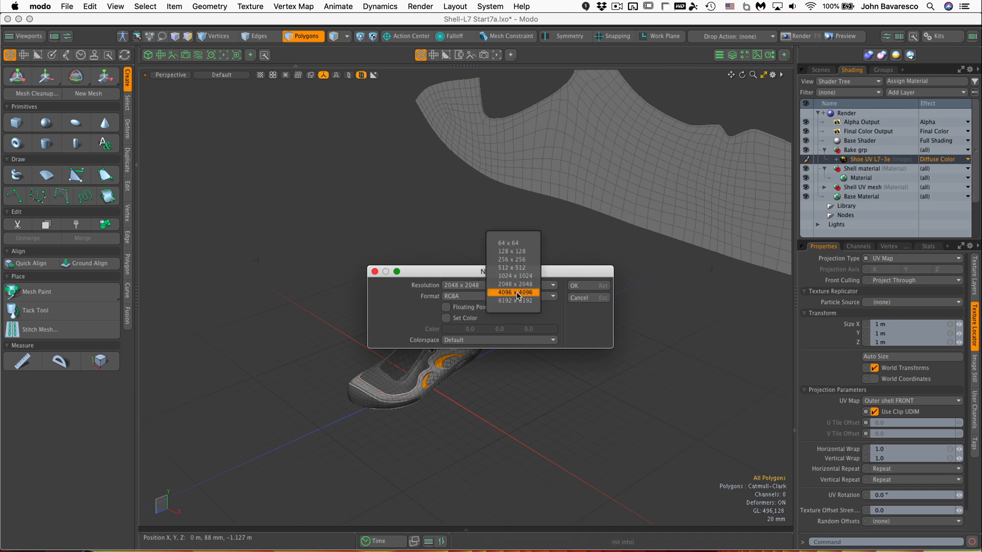
left_click(517, 293)
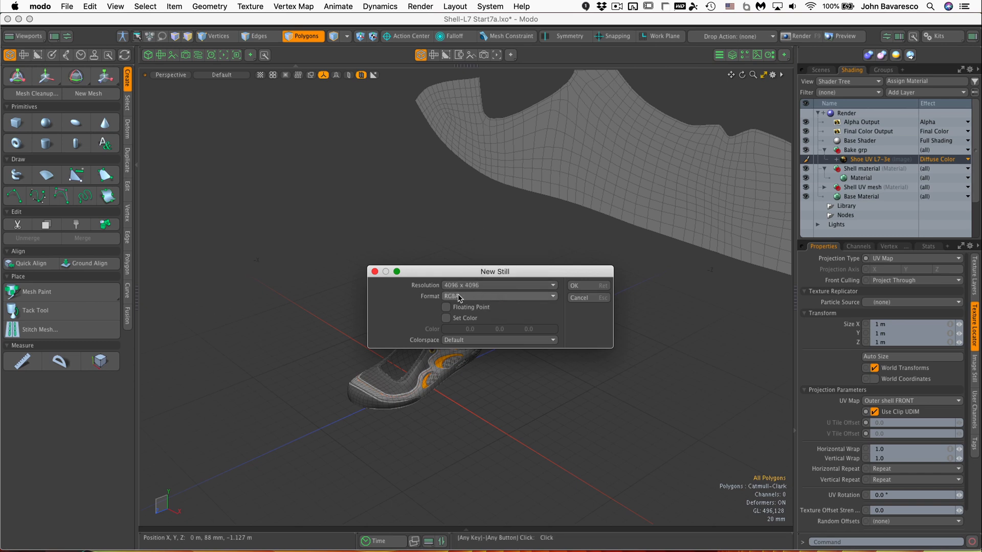
left_click(575, 286)
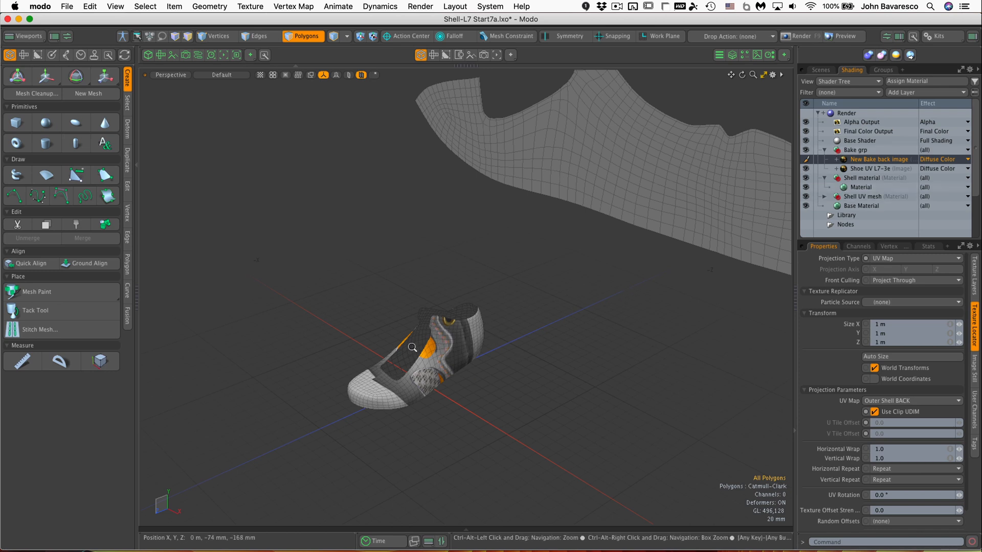
- Inspect the image on the shoe shell, and switch to vertex selection mode with no polygons or shader items selected
left_click_drag(447, 366, 476, 364, "ctrl+alt")
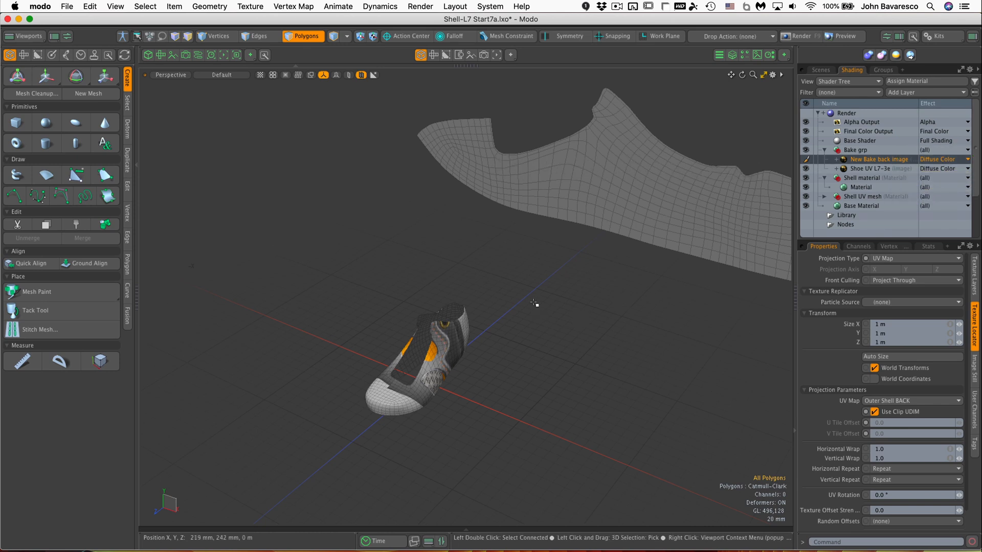
mouse_move(458, 279)
left_mouse_down("ctrl+alt")
mouse_move(466, 275)
mouse_move(460, 297)
left_mouse_up("ctrl+alt")
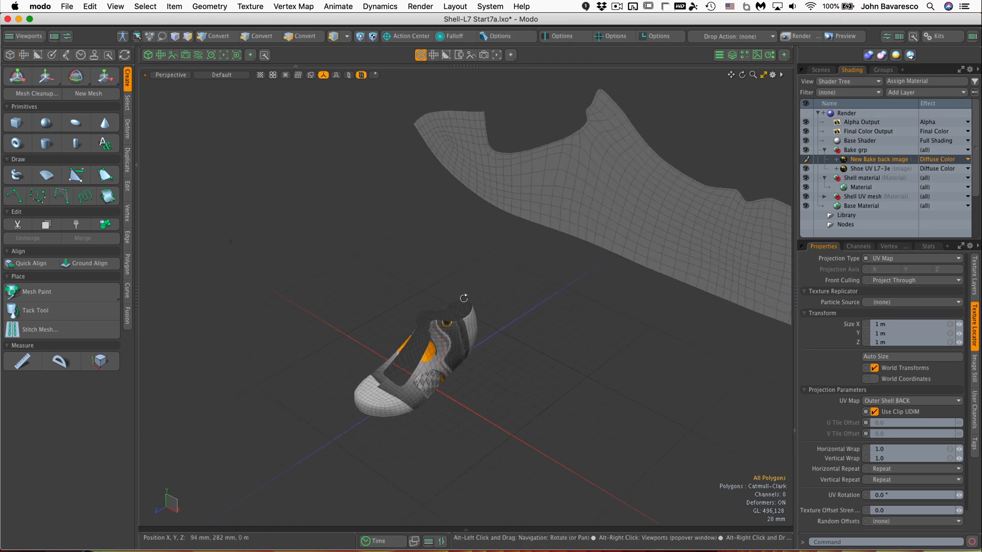
left_click(461, 341)
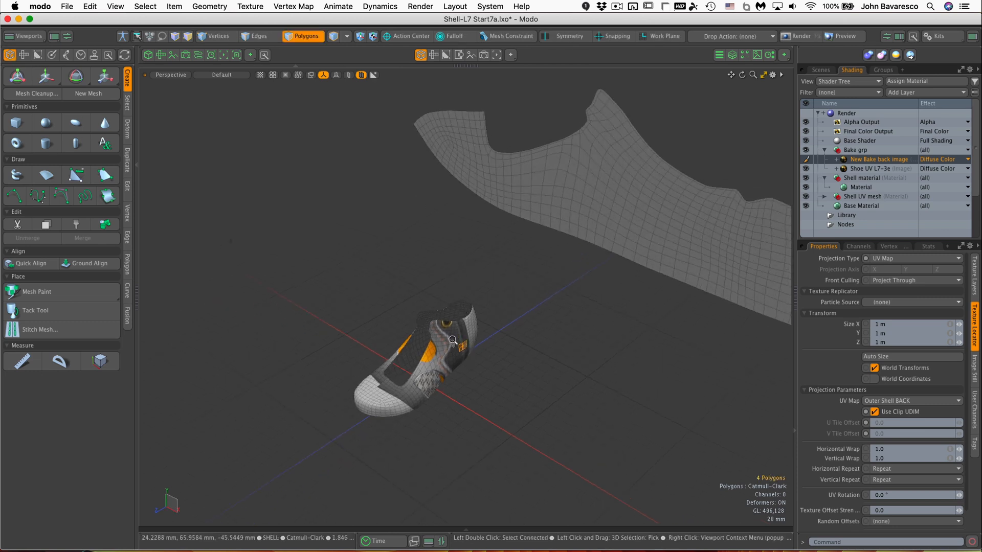
left_click_drag(463, 346, 477, 317, "alt")
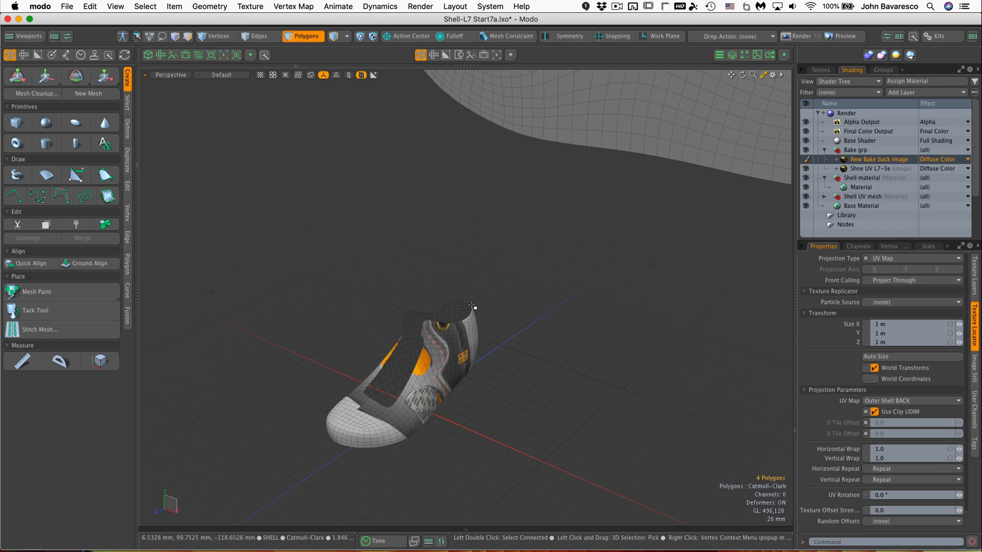
left_click(263, 39)
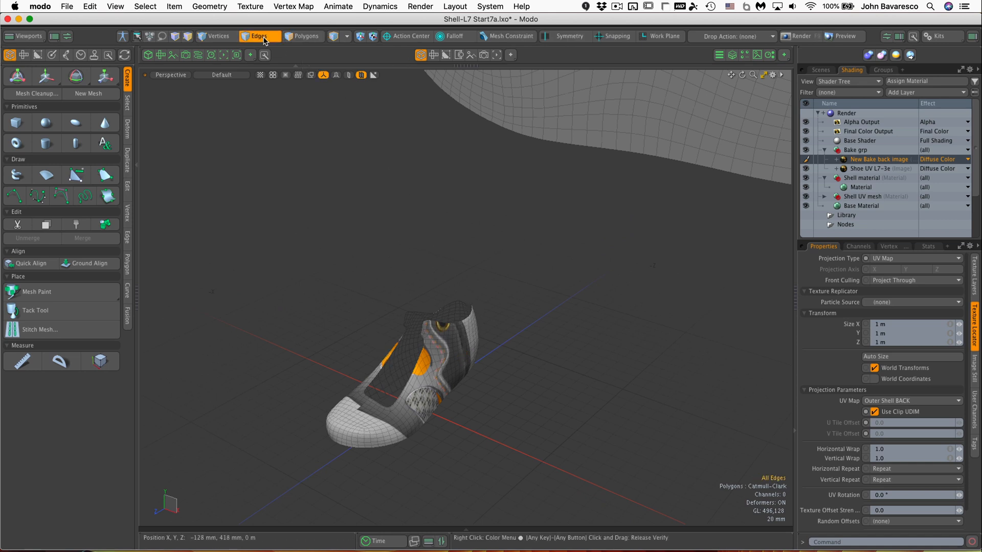
left_click(215, 36)
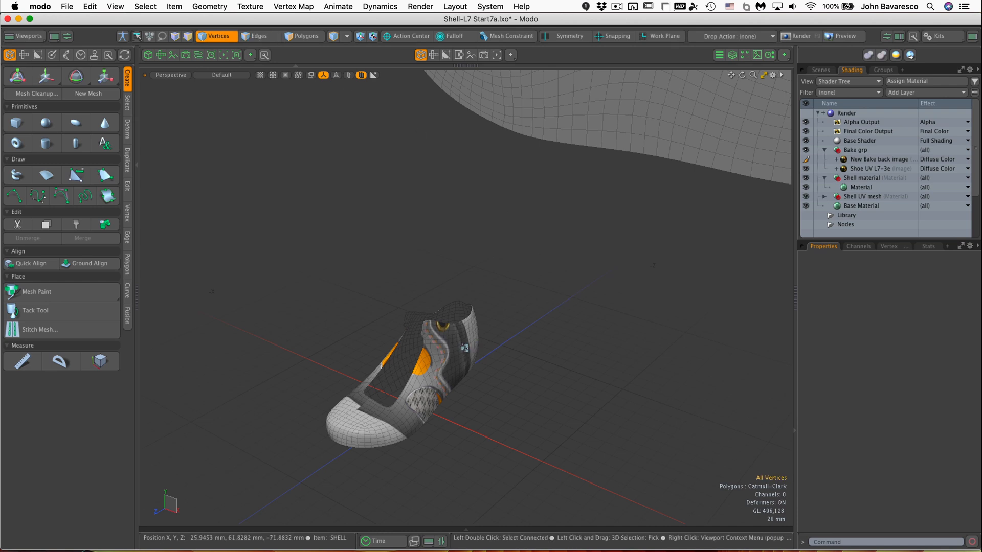
- Bake the shoe shell's texture into New Bake back image using Bake to Texture, and close the finished render
key("a")
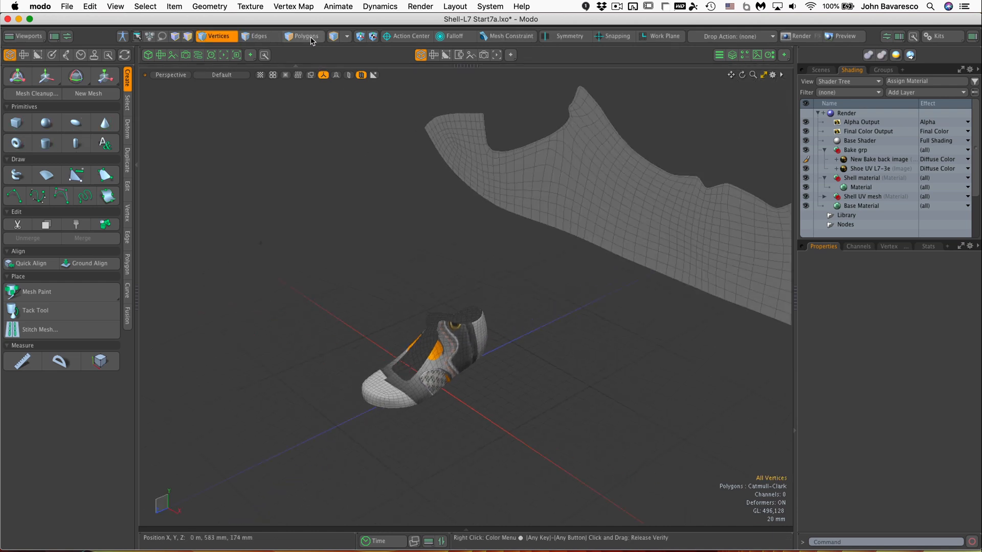
left_click(305, 36)
key("shift+a")
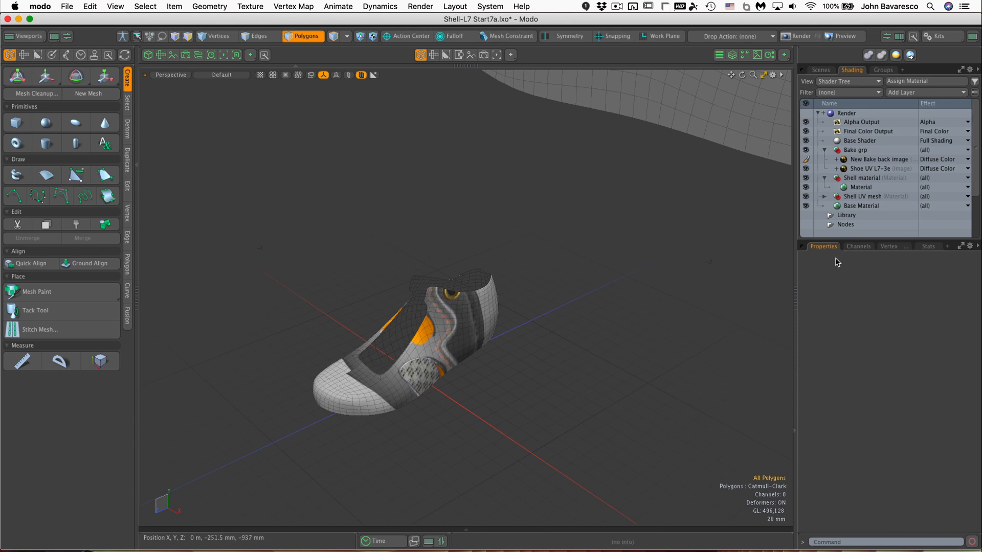
left_click(862, 163)
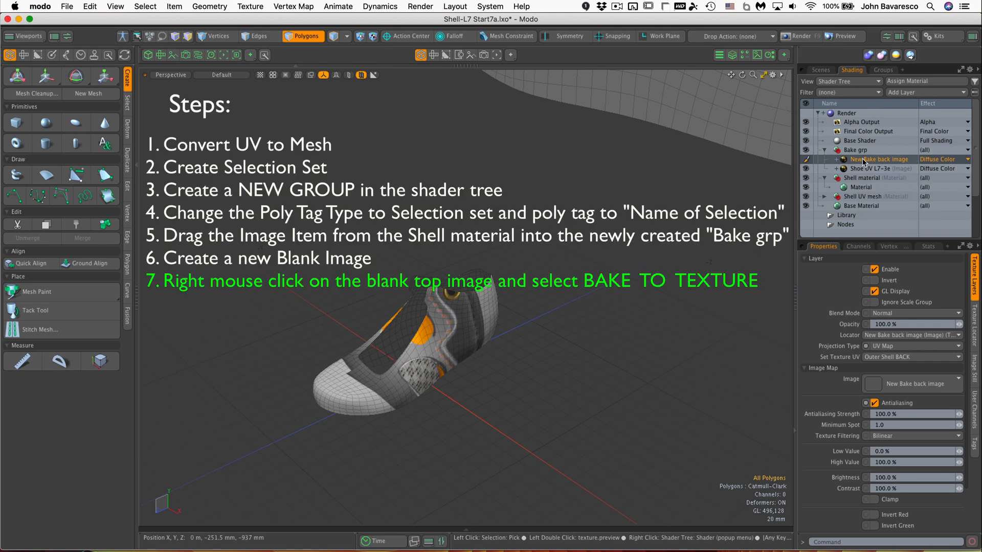
right_click(862, 159)
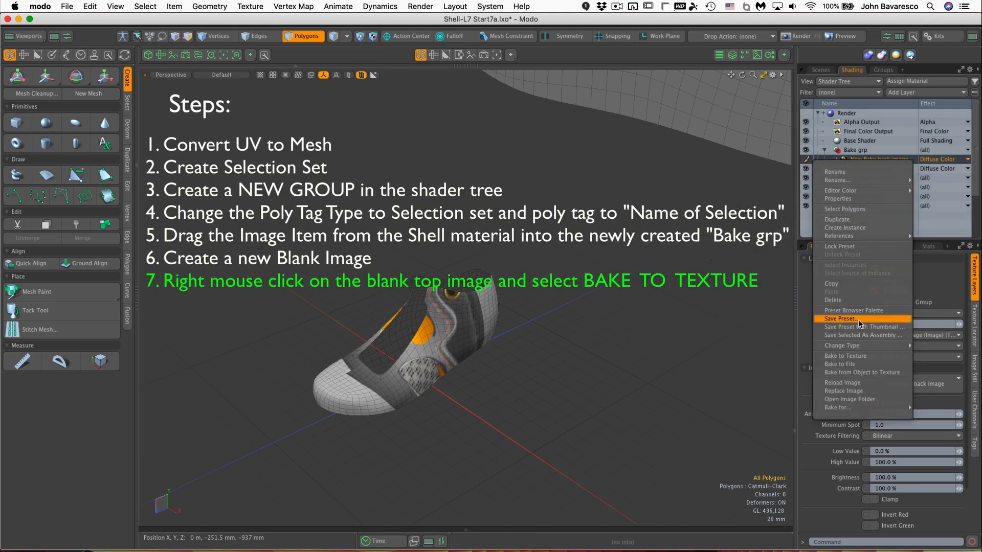
left_click(867, 357)
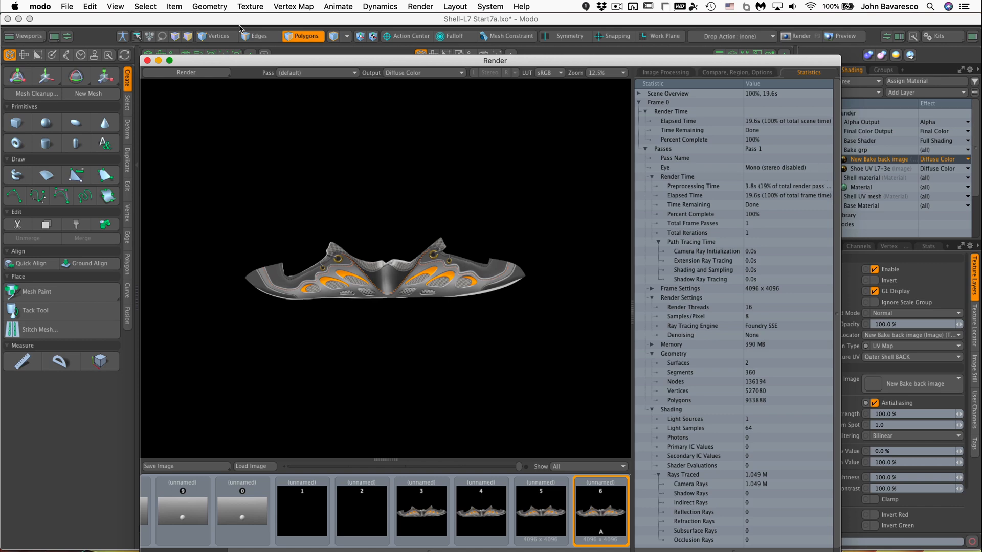
left_click(147, 61)
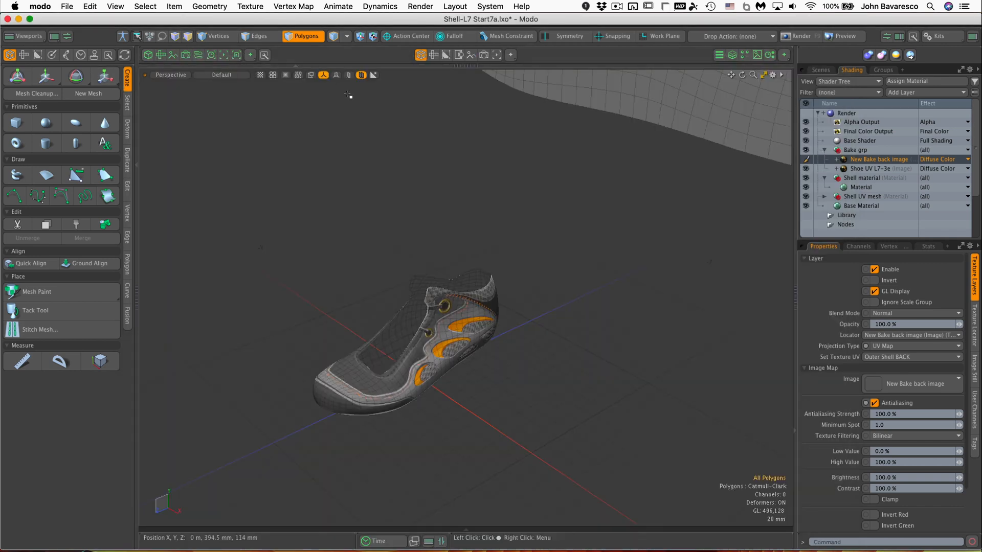
- Select the SHELL BACK UV MESH item and all of its connected polygons
mouse_move(496, 333)
left_mouse_down("ctrl+alt")
mouse_move(474, 323)
mouse_move(451, 342)
mouse_move(481, 329)
left_mouse_up("ctrl+alt")
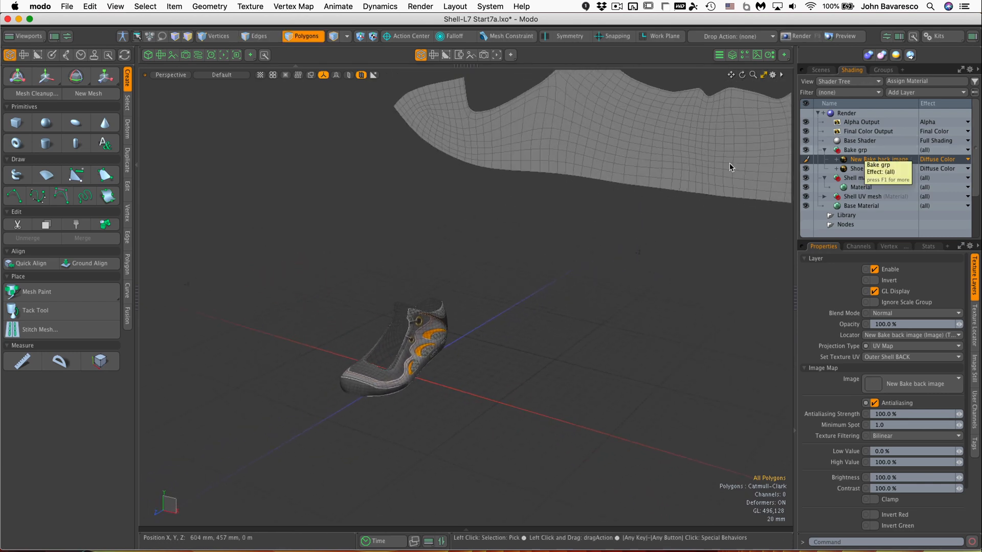
key("5")
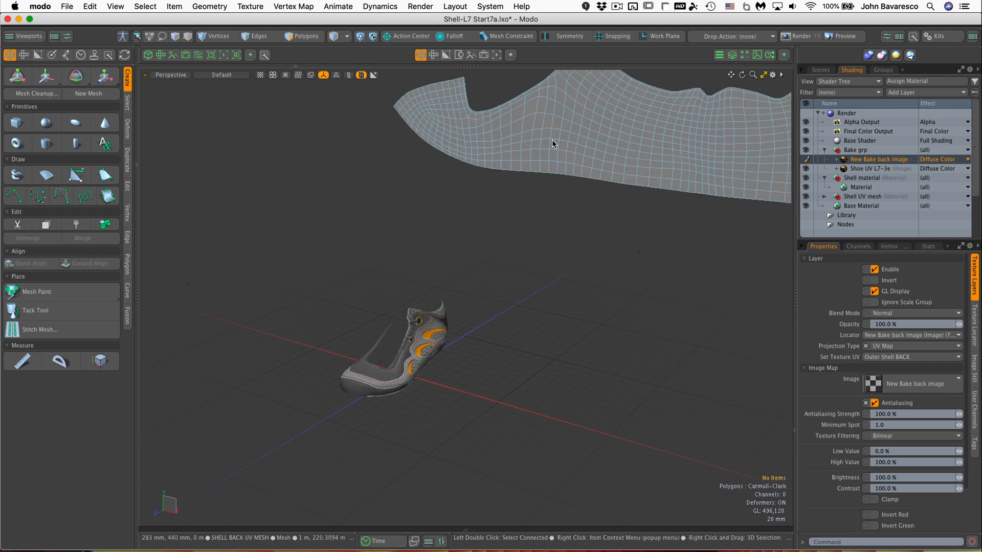
left_click(510, 139)
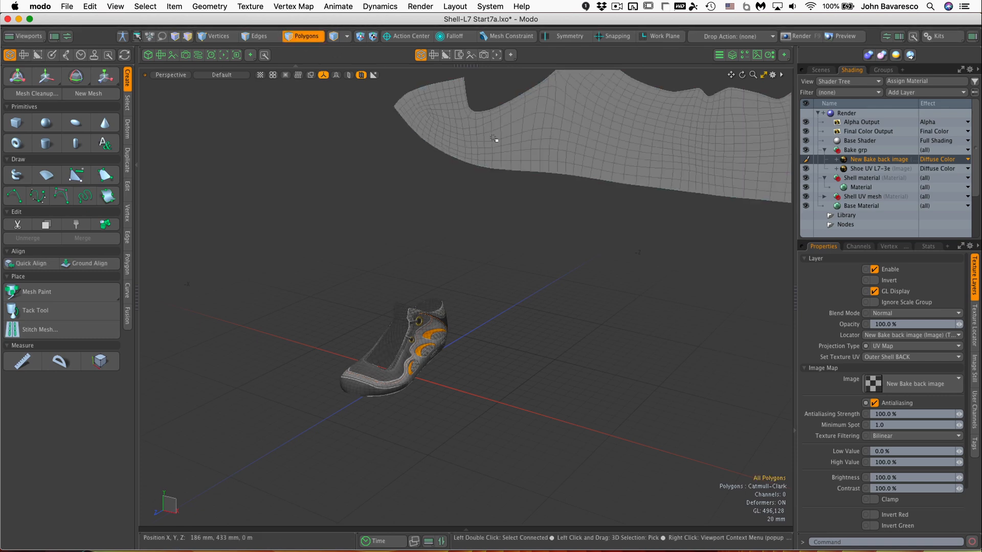
left_click(546, 147)
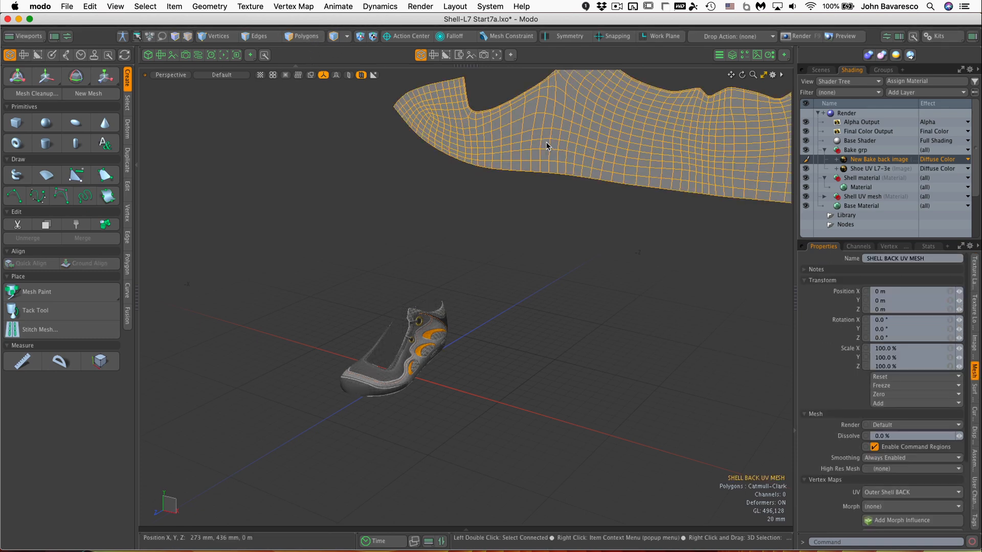
key("3")
double_click(583, 141)
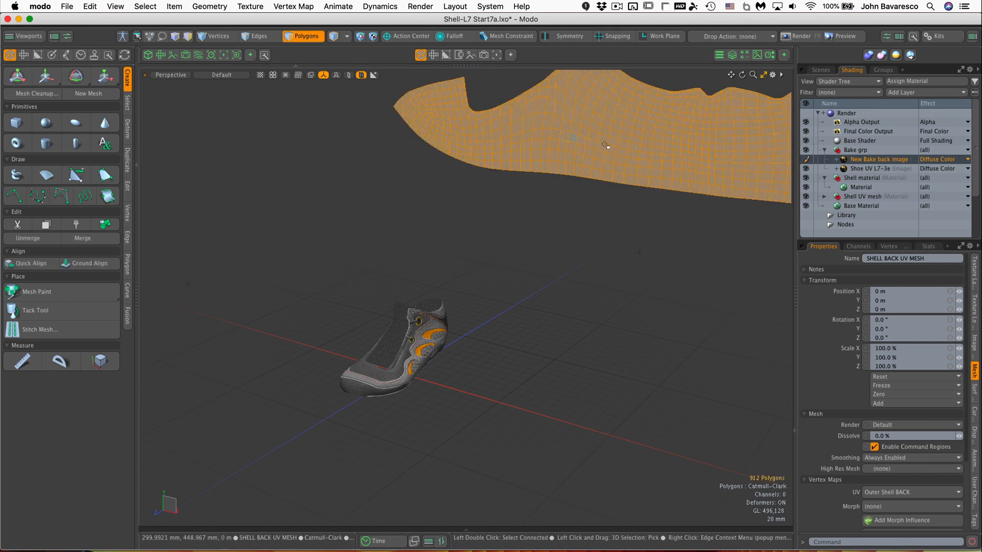
- Assign a new material named Back UV Mesh to the selected polygons, keeping the default material settings
left_click_drag(629, 234, 573, 271, "alt")
type("mesh")
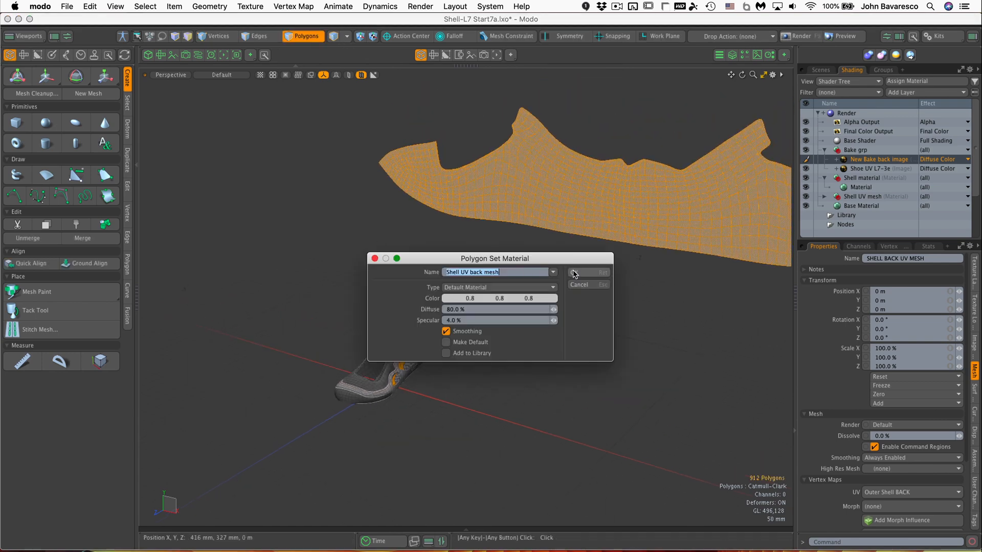
type("sh")
left_click(574, 273)
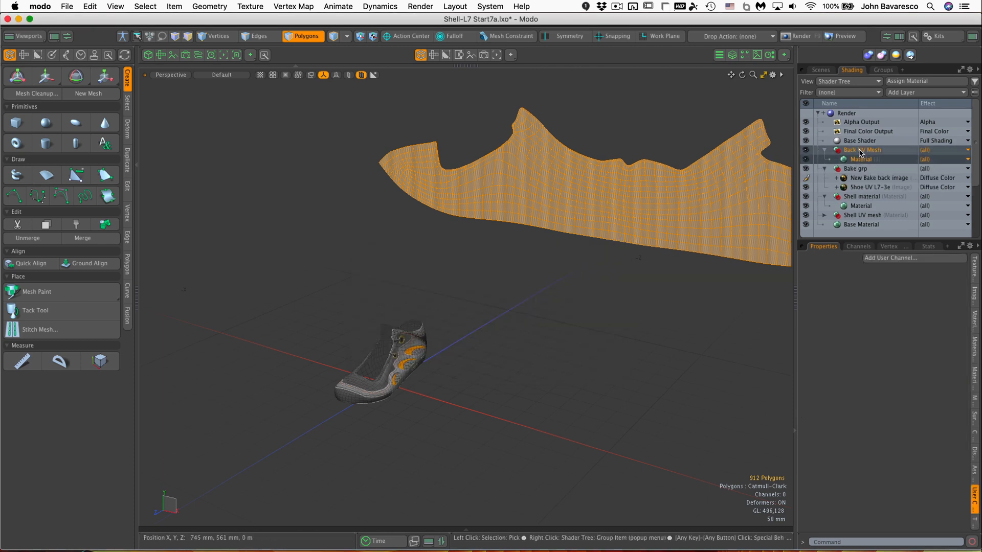
- Move New Bake back image into the Back UV Mesh material group and Shoe UV L7-3e back into Shell material
left_click(862, 180)
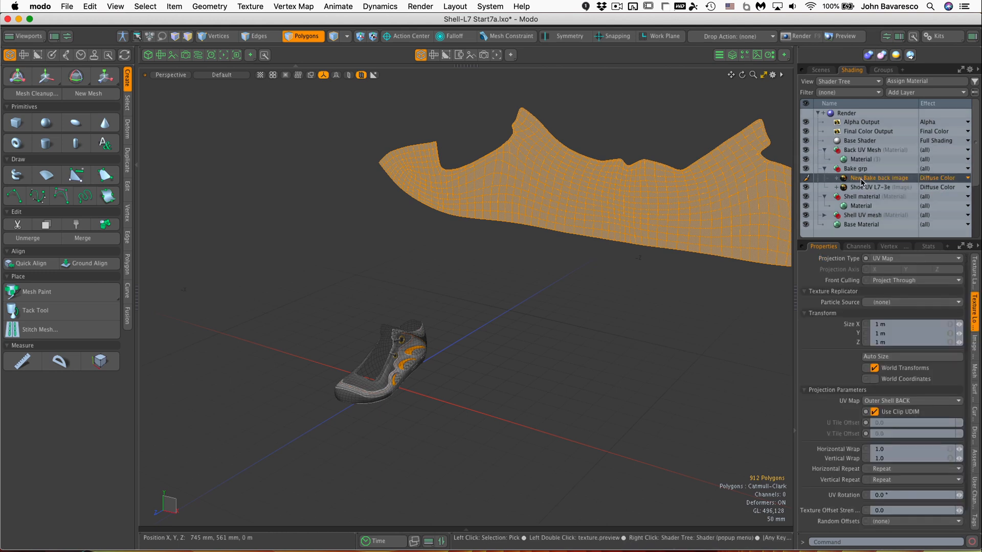
left_click_drag(866, 175, 879, 159)
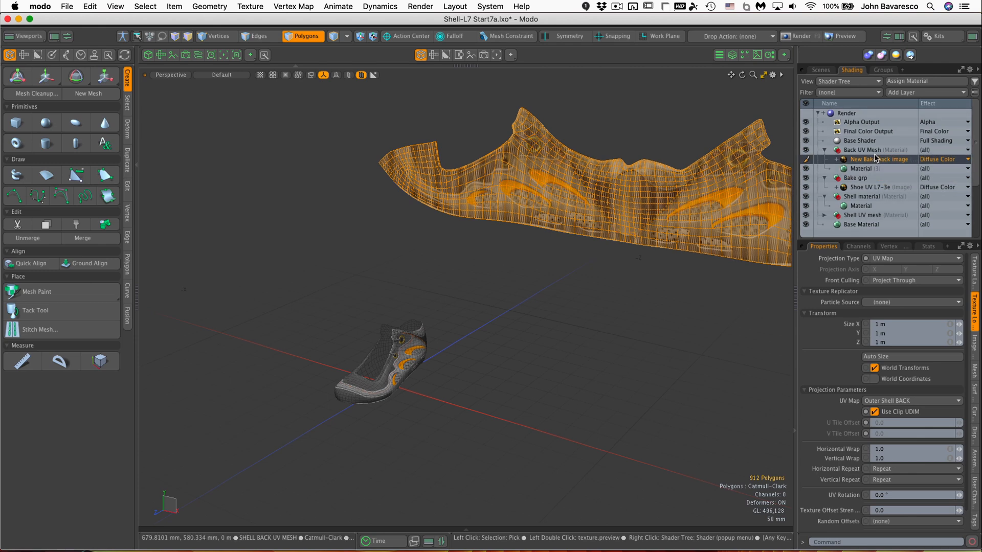
left_click_drag(868, 189, 862, 204)
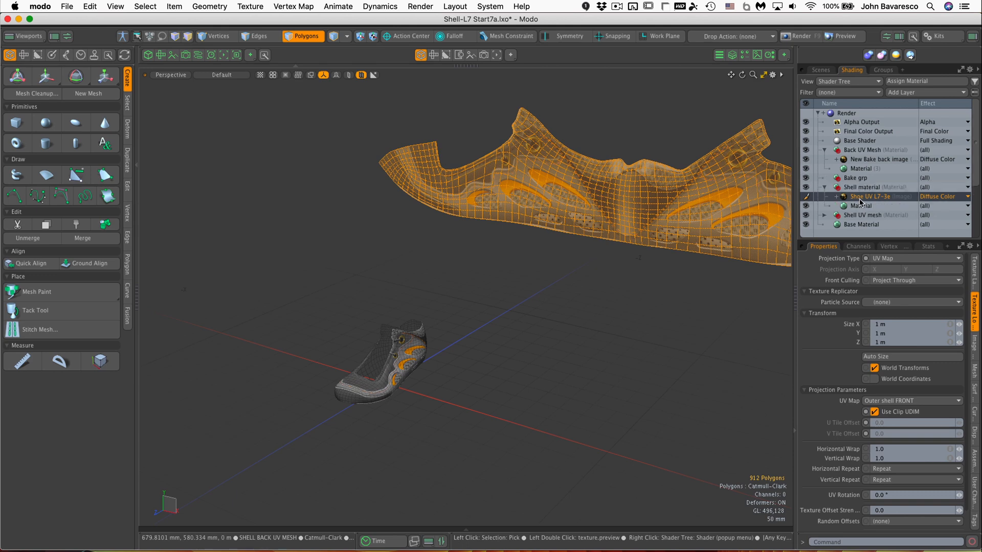
- Delete the empty Bake grp from the shader tree
left_click(859, 178)
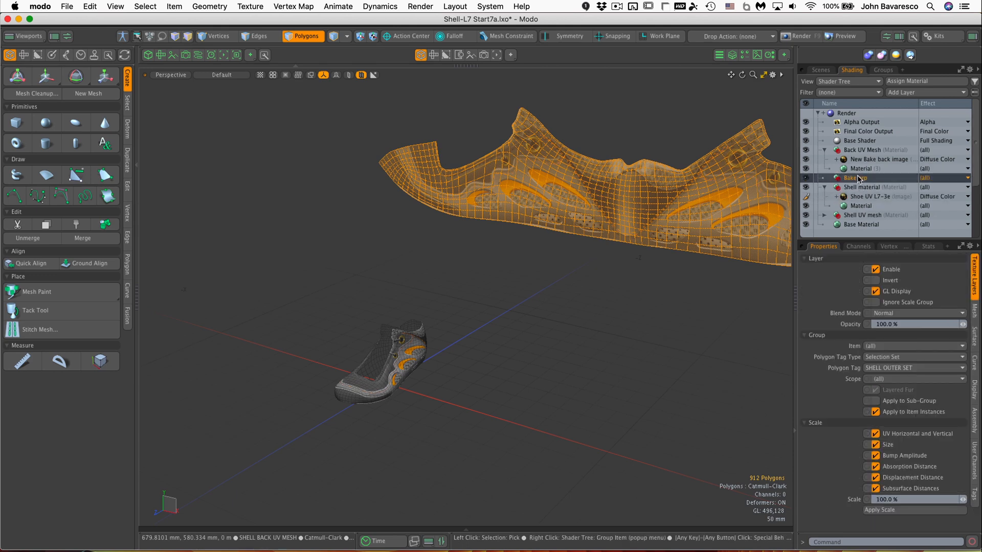
right_click(859, 179)
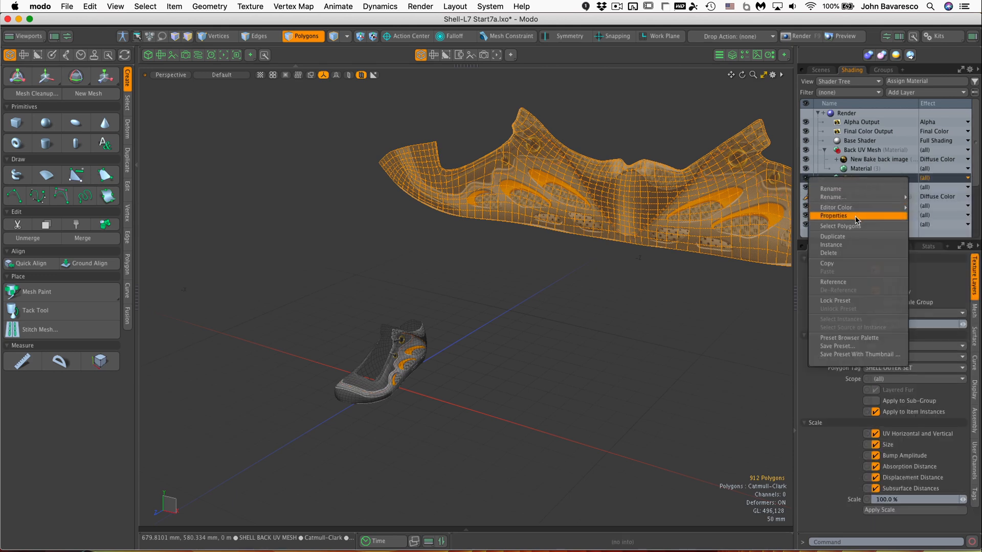
left_click(853, 252)
- Examine the baked texture on the flat back UV mesh with no polygons selected
left_click_drag(673, 305, 502, 233, "alt")
left_click_drag(483, 262, 486, 258, "alt")
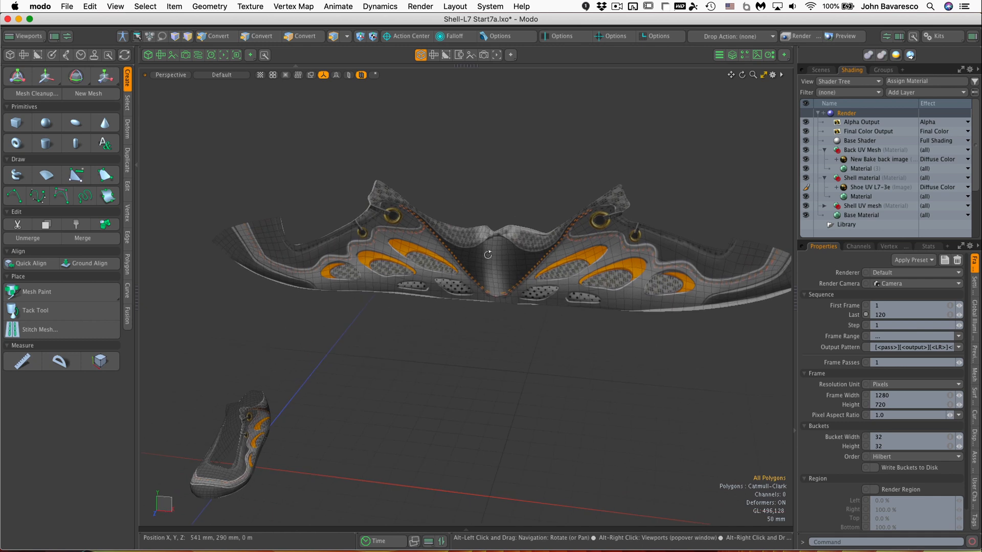
key("3")
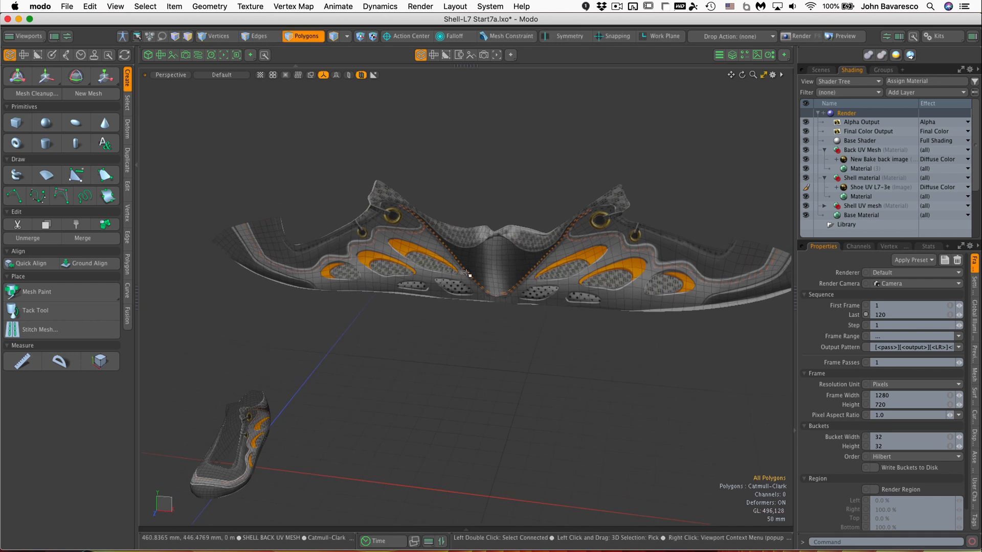
left_click_drag(399, 381, 671, 100, "ctrl+alt")
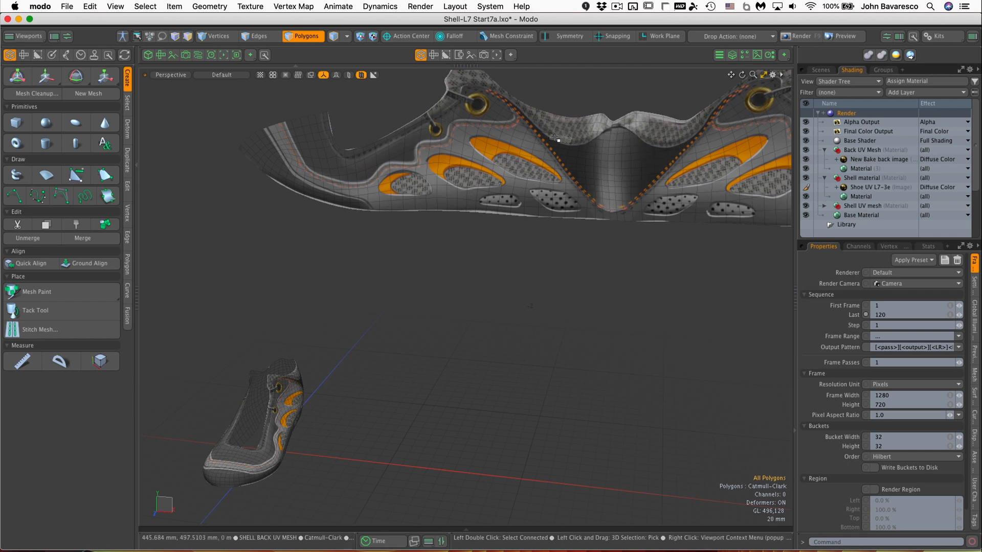
left_click_drag(544, 138, 543, 187, "alt")
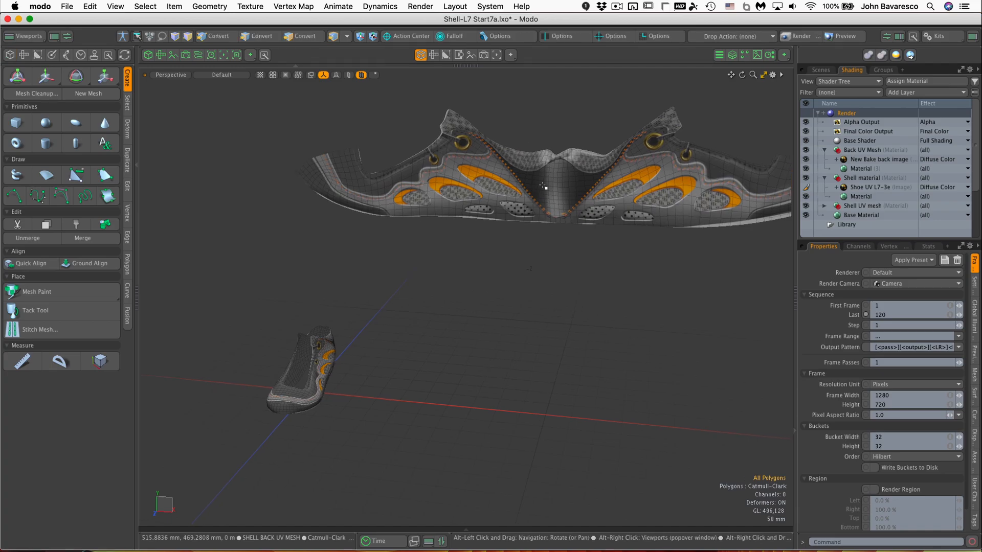